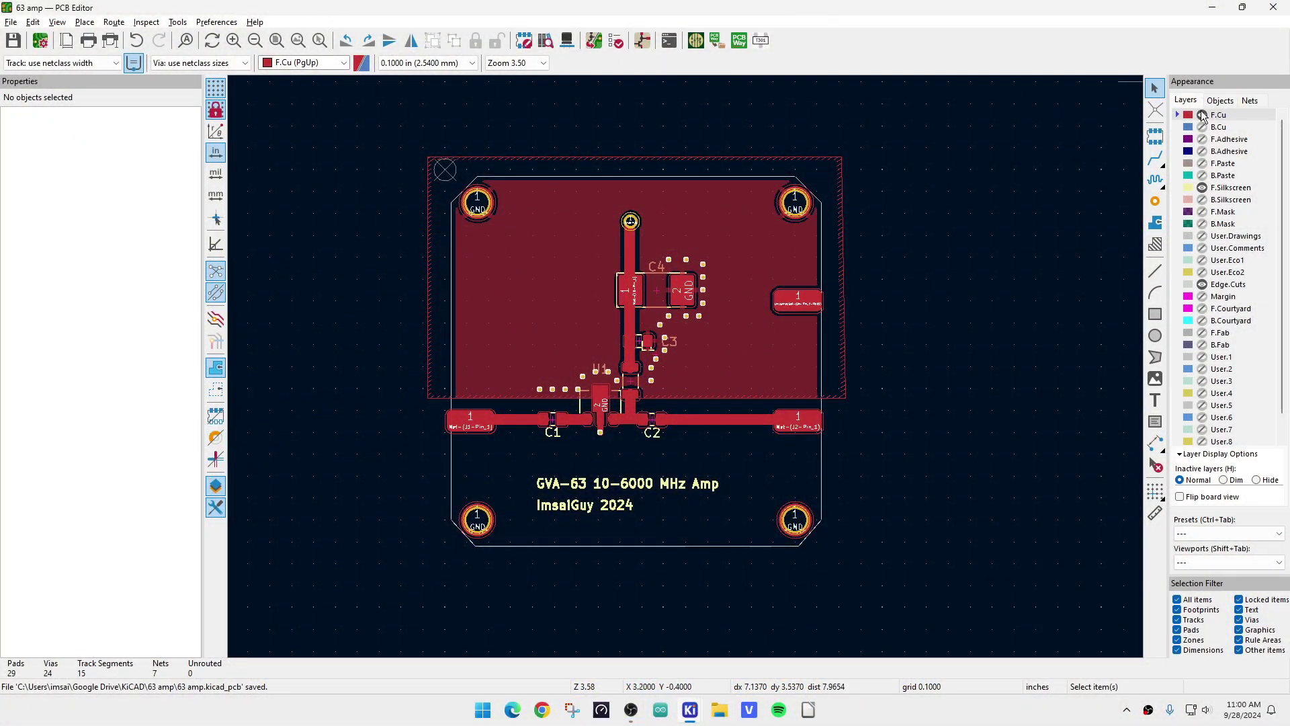
Step: Hide the F.Cu layer and show the back copper pour, with B.Cu as the active layer
left_click(1203, 127)
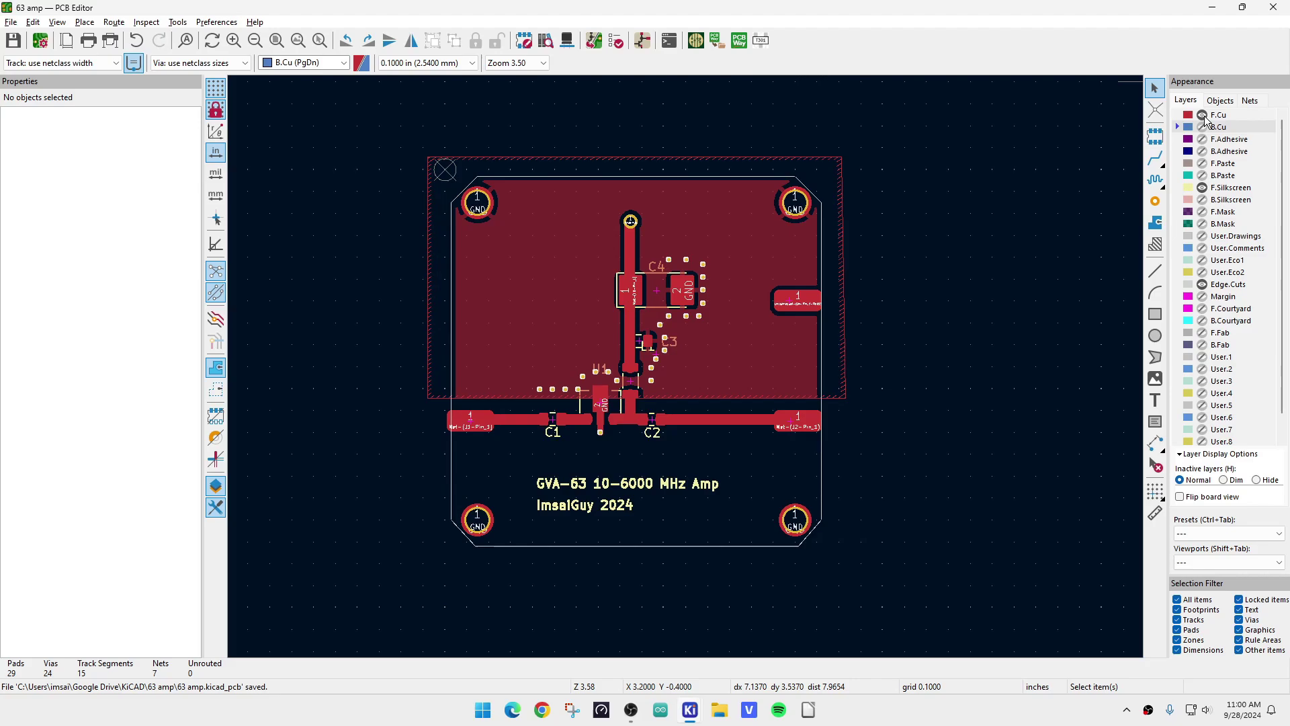
left_click(1202, 115)
left_click(1202, 127)
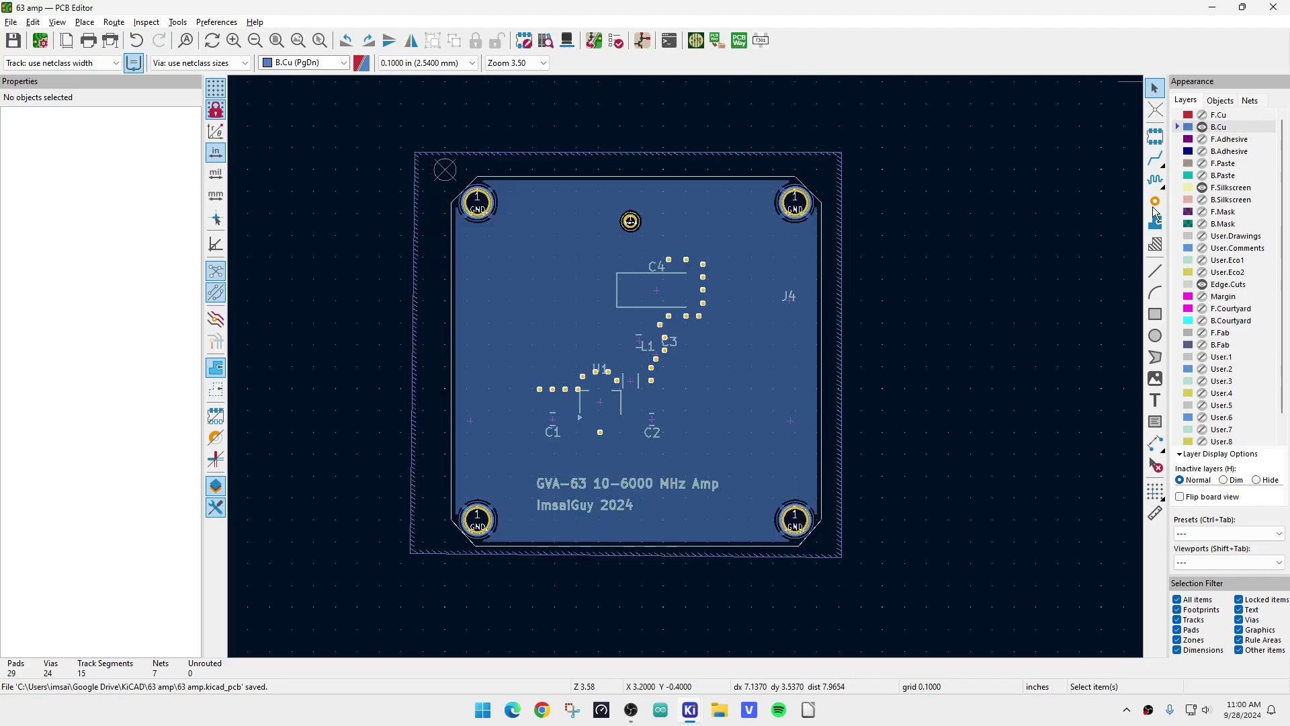
Step: Make B.Mask the active layer and zoom in on the board's top-left corner
left_click(1213, 224)
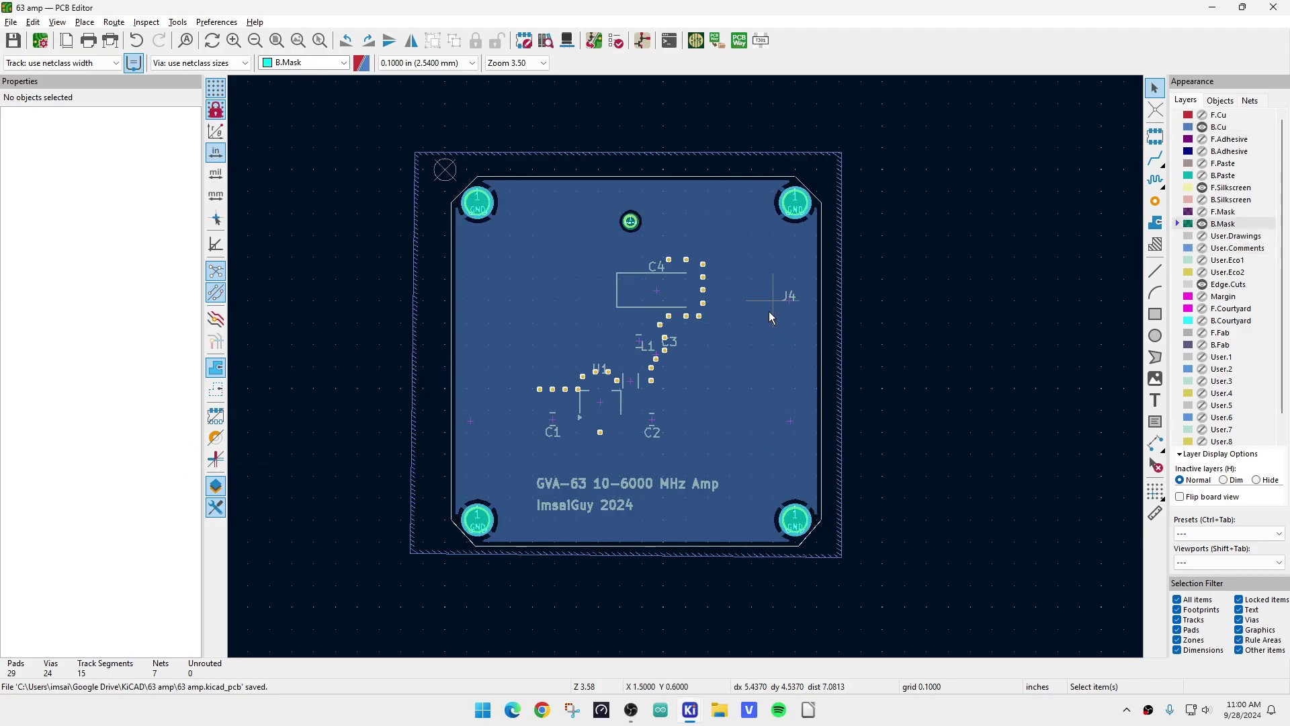
scroll(769, 311, "up", 5)
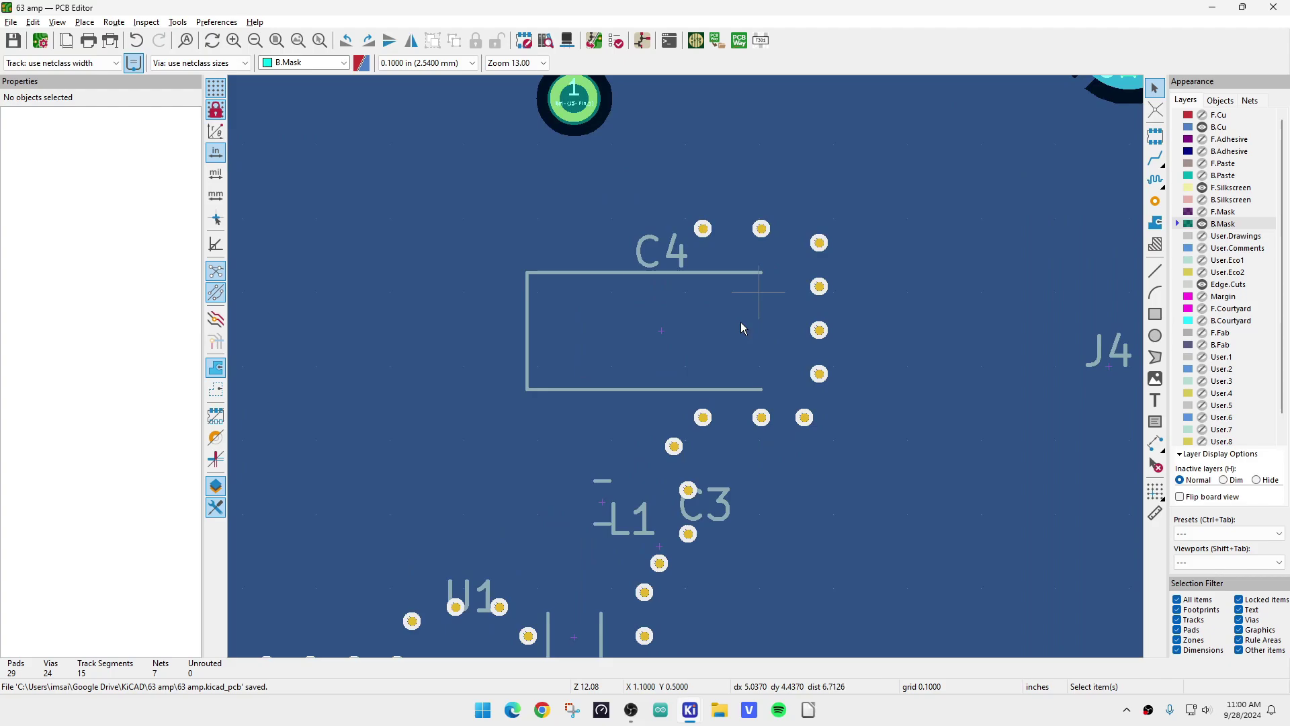
scroll(742, 328, "down", 5)
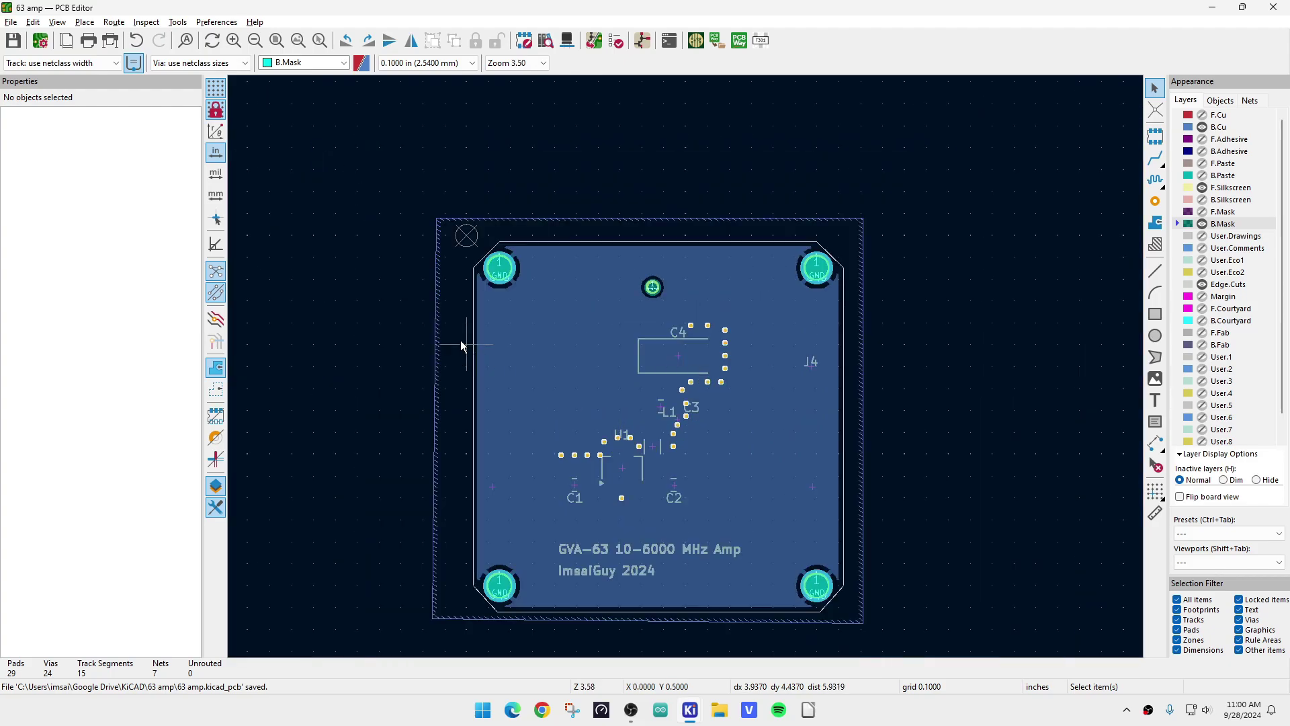
scroll(461, 344, "up", 2)
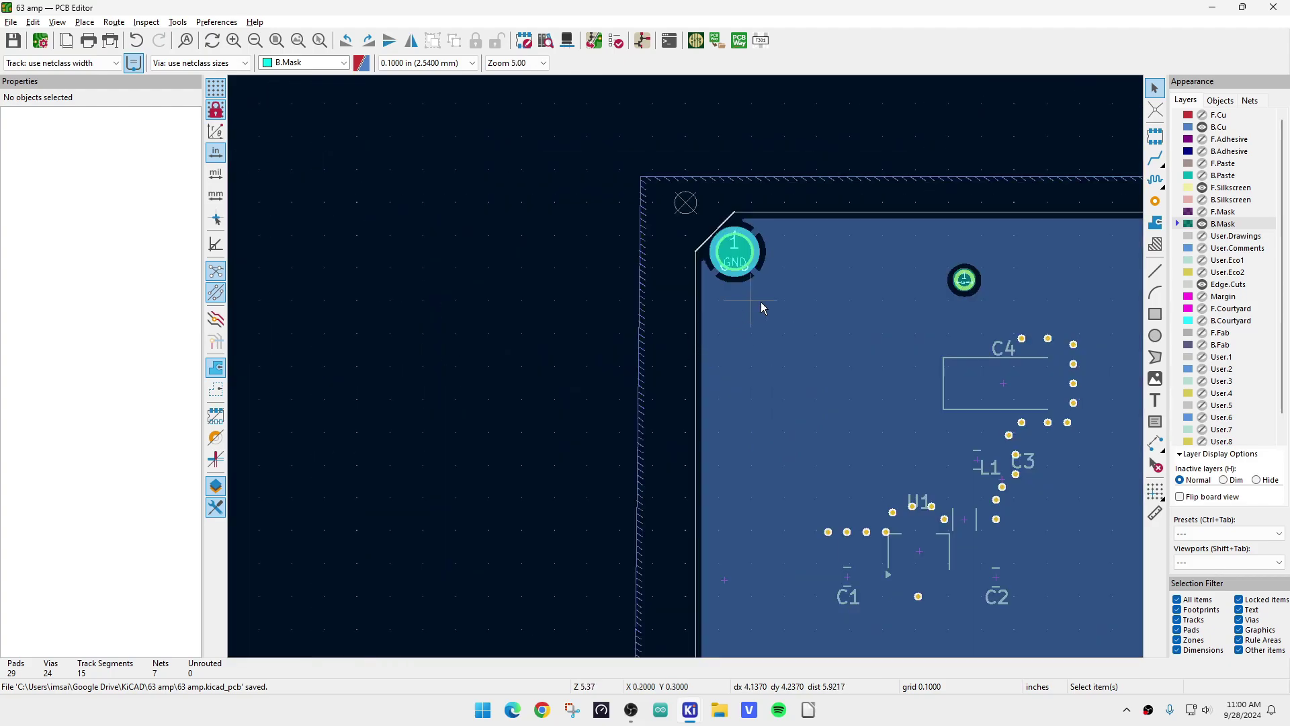
Step: Place the first corner of a filled zone near the top-left corner, keeping it on B.Mask
left_click(1156, 225)
left_click(699, 212)
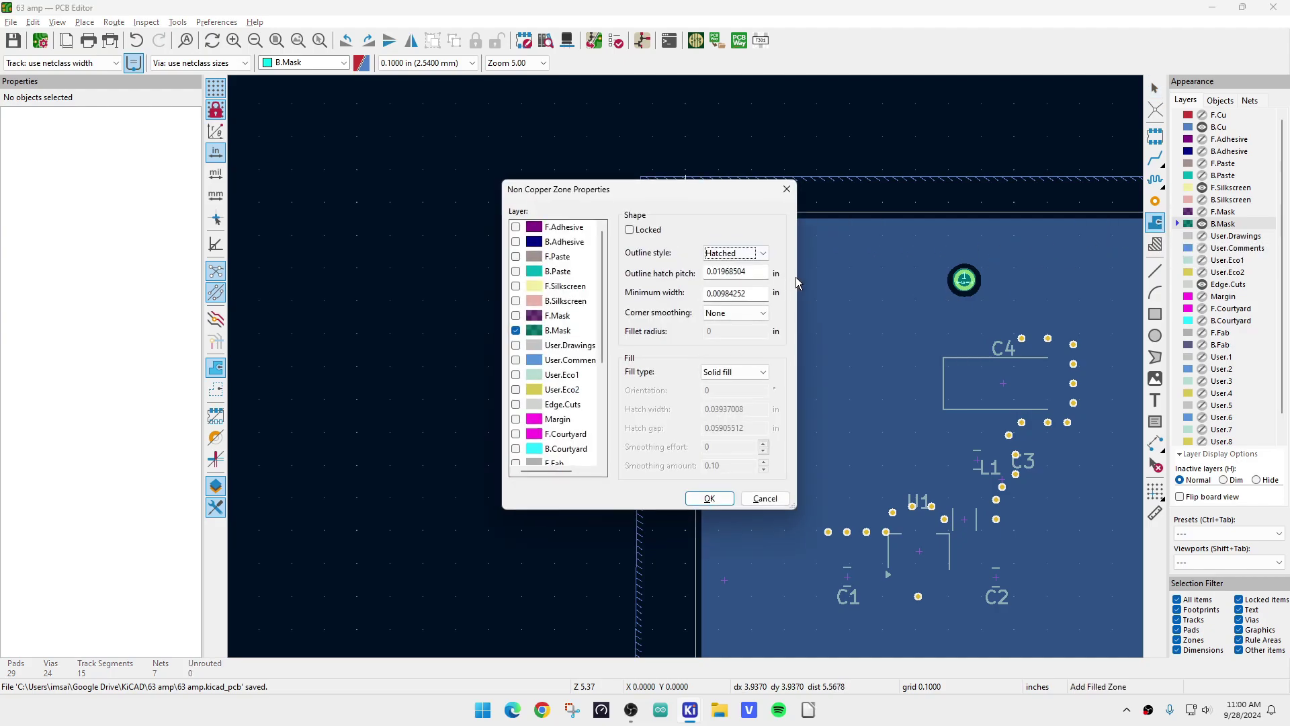
left_click(786, 189)
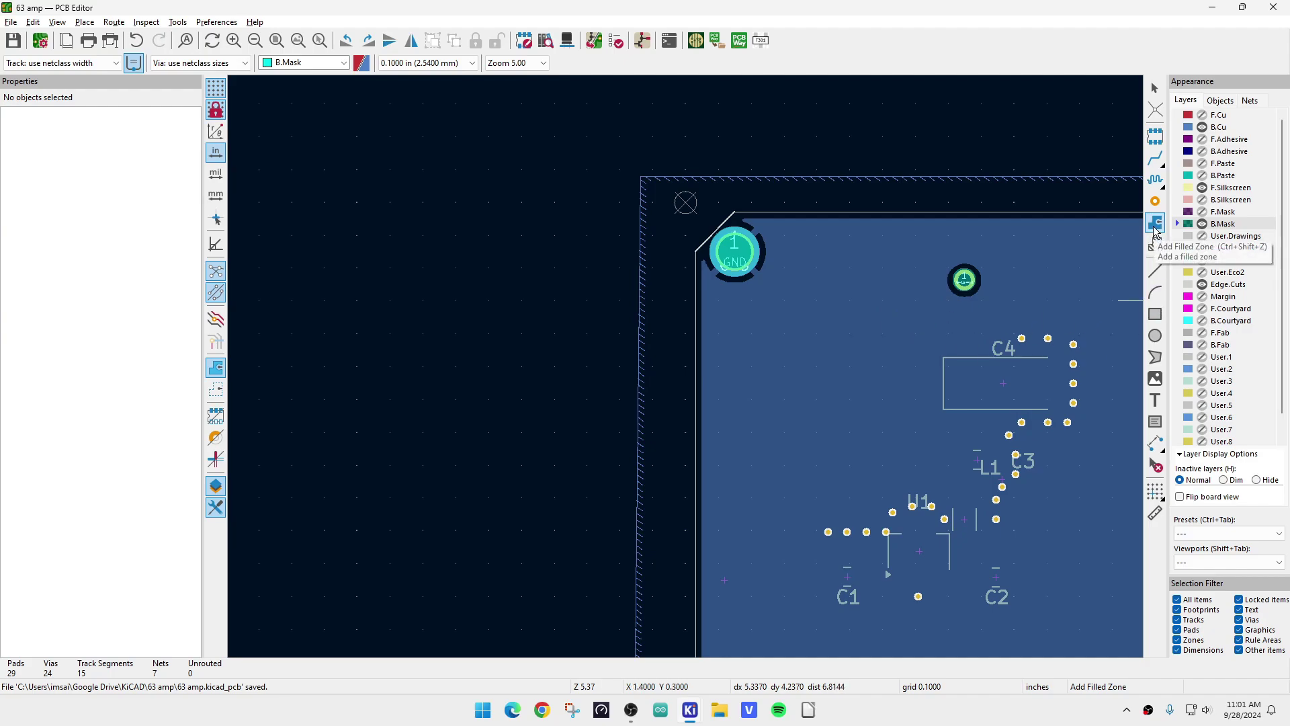
left_click(1155, 228)
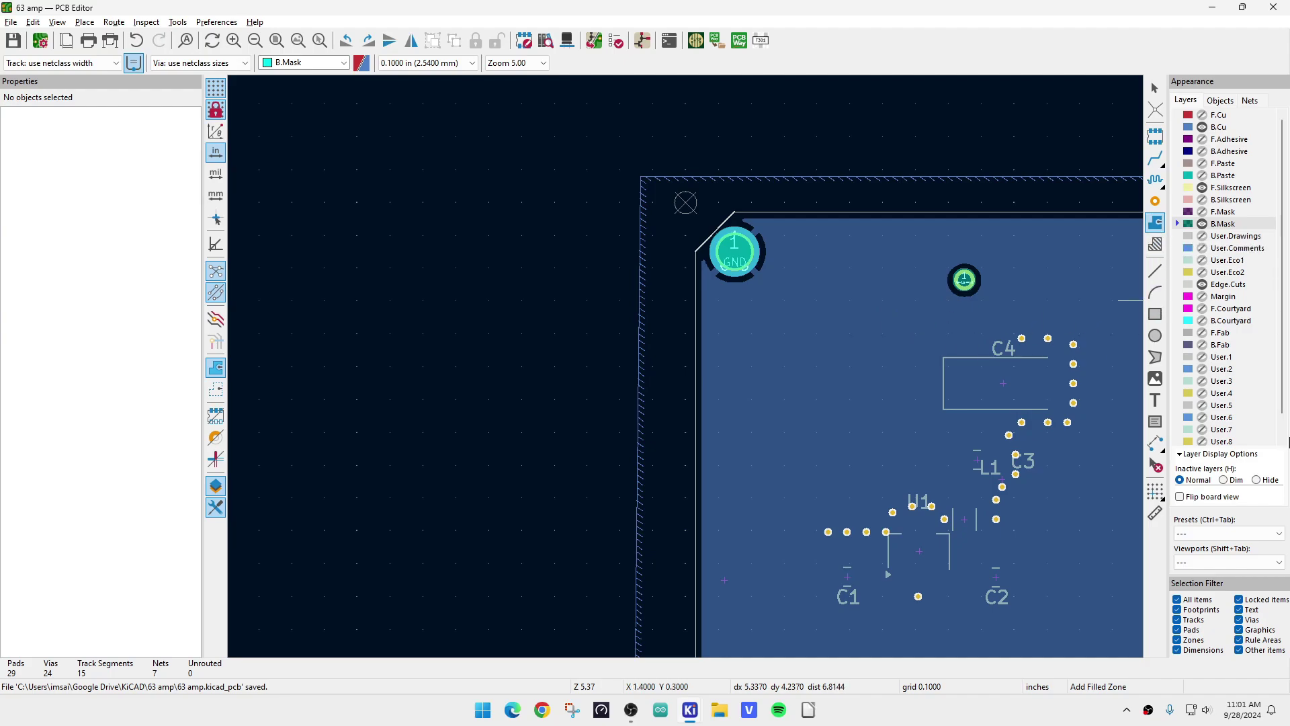
left_click(852, 352)
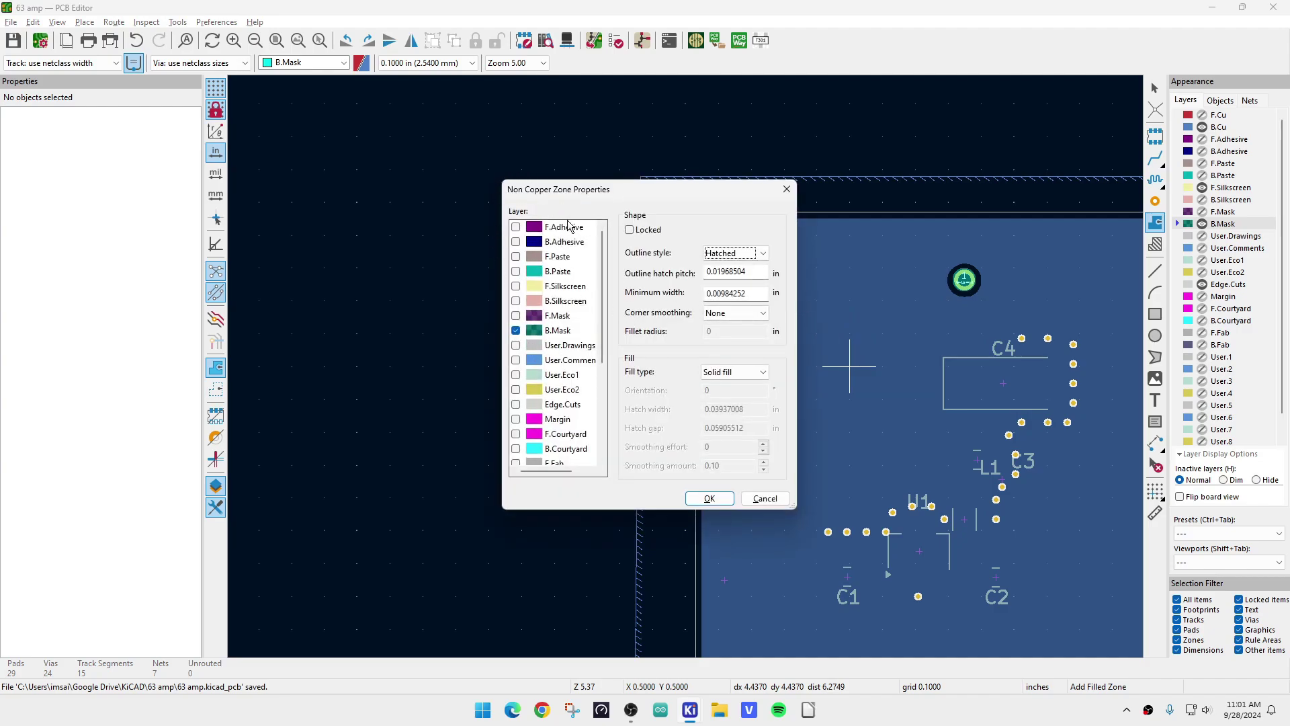
left_click(705, 503)
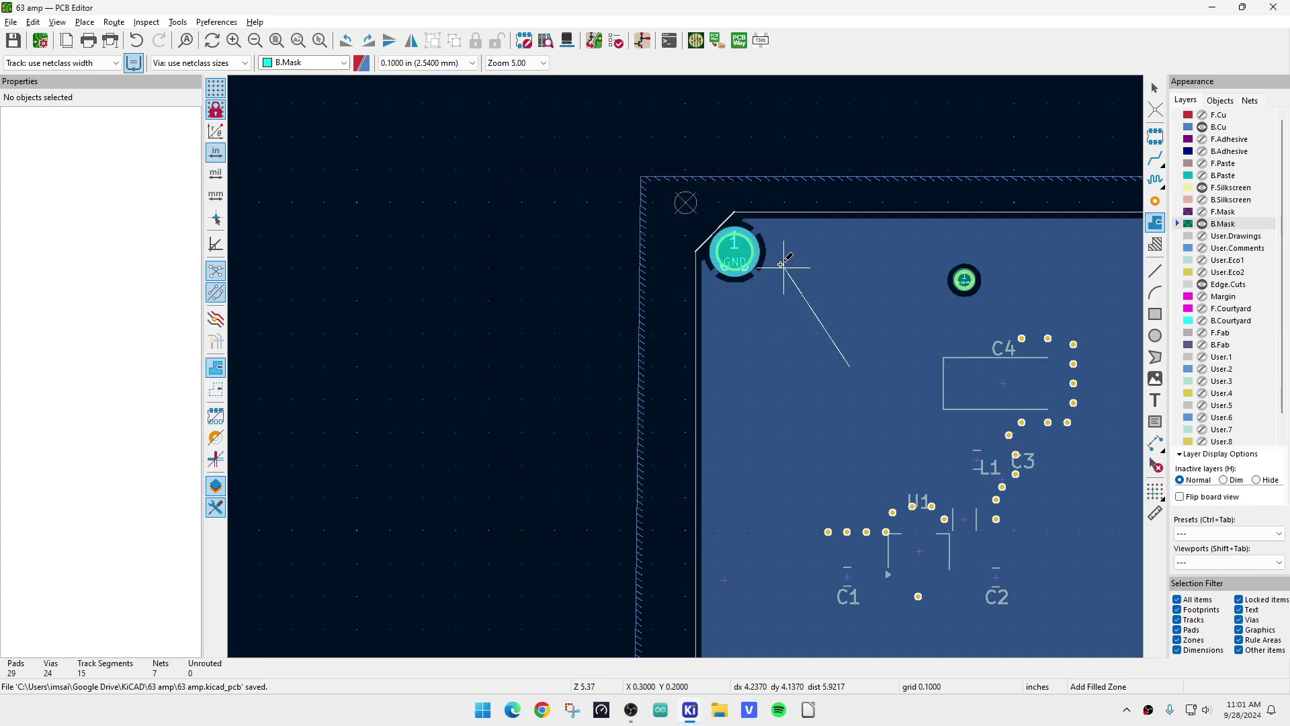
Step: Place the remaining corners and close the top-left B.Mask zone outline
left_click(850, 202)
left_click(686, 201)
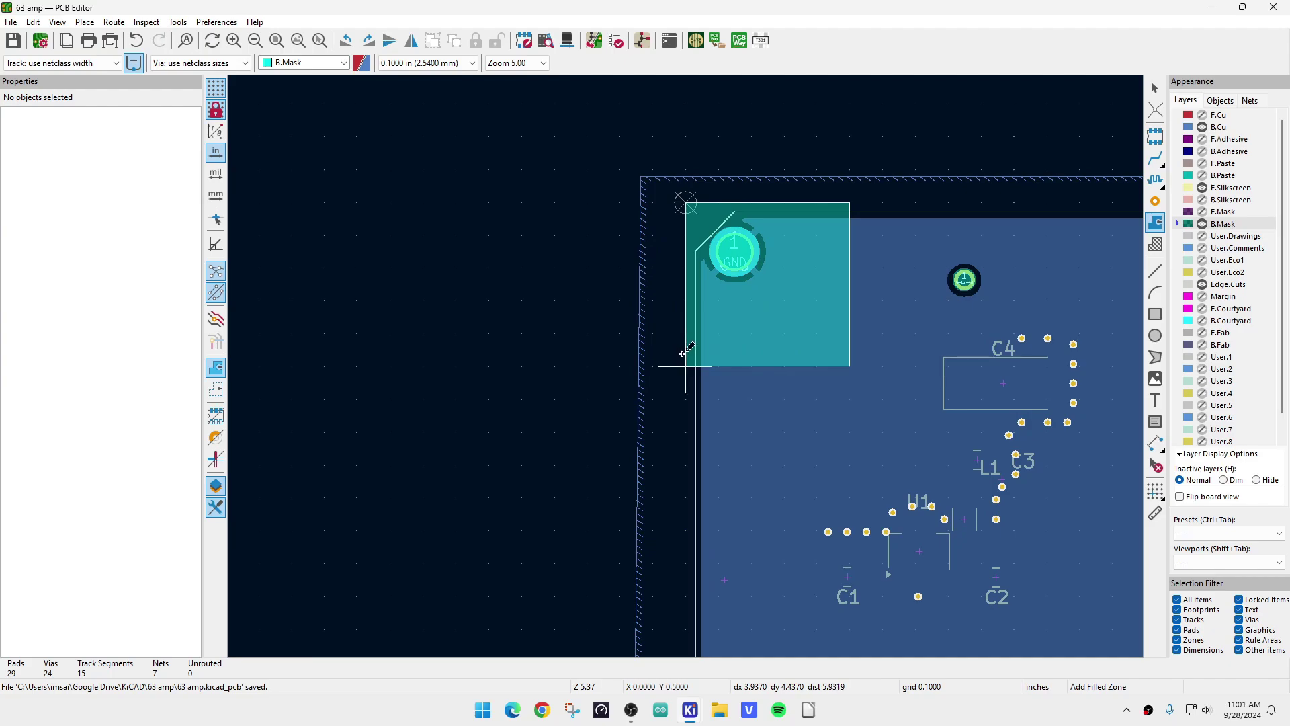
right_click(688, 361)
left_click(716, 399)
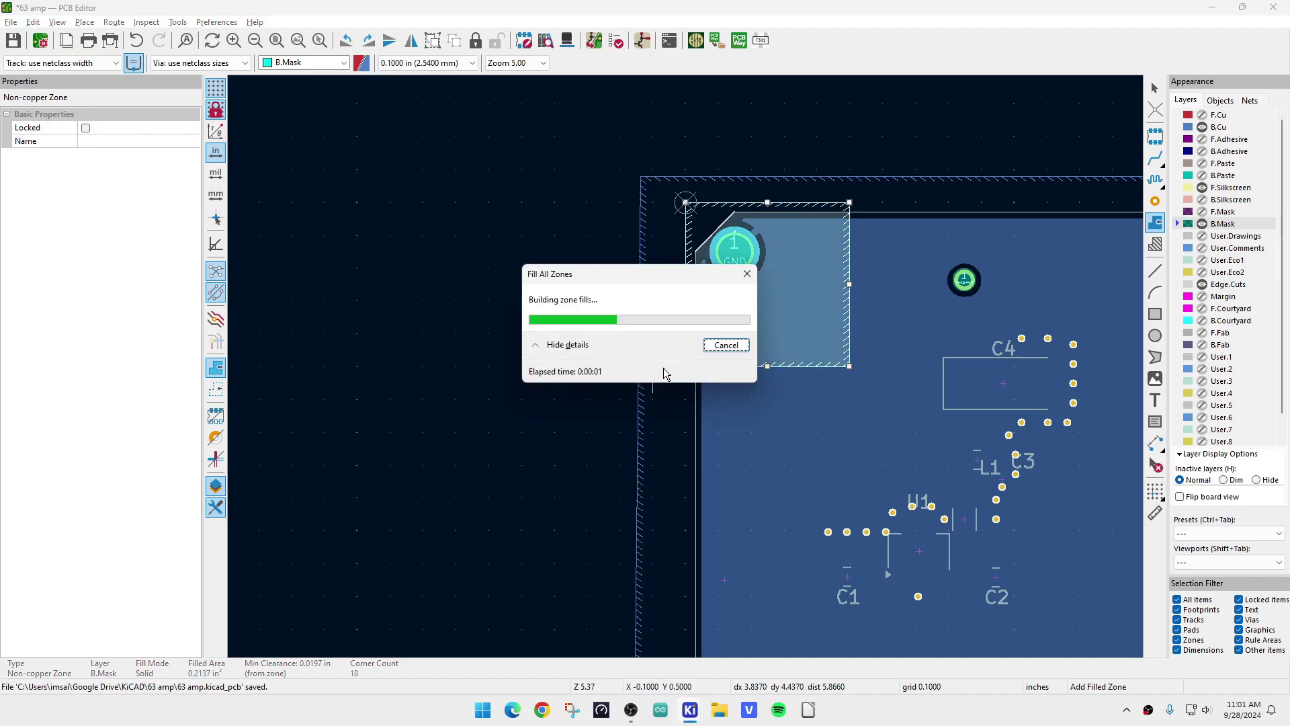
Step: Check the new zone's properties, leave them unchanged, and zoom back out
left_click(619, 399)
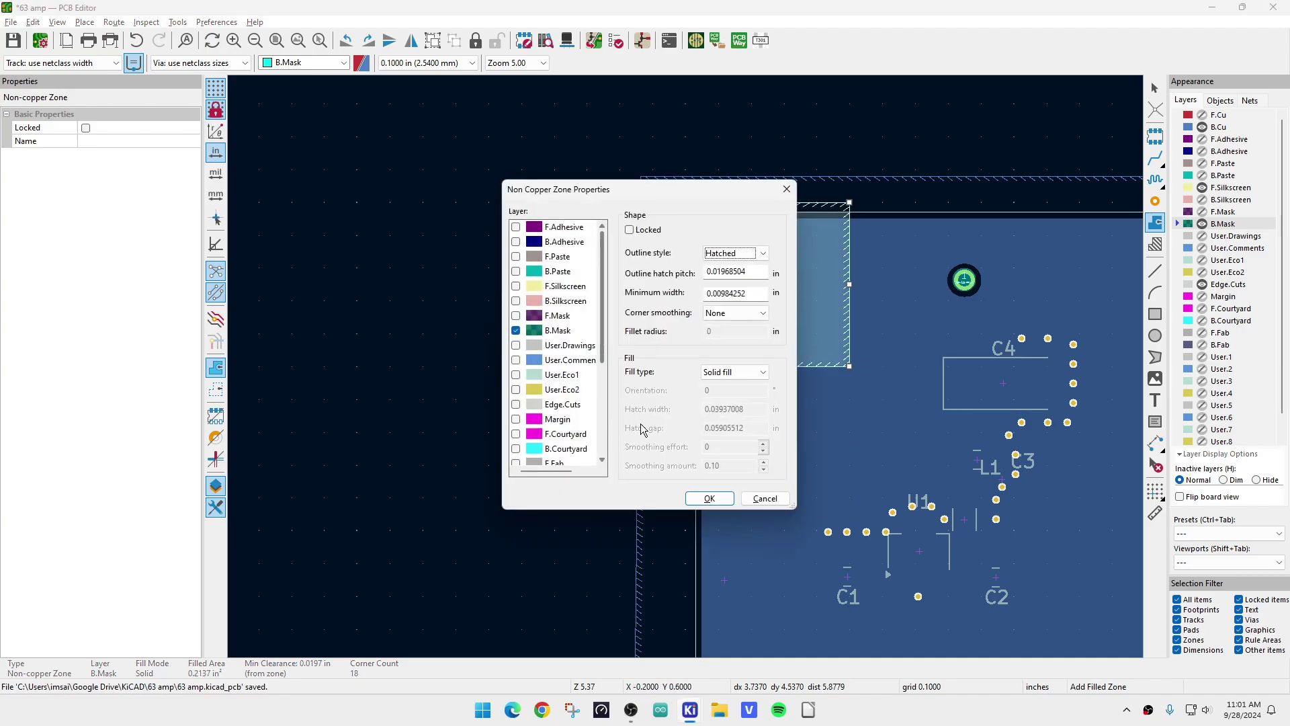
left_click(754, 485)
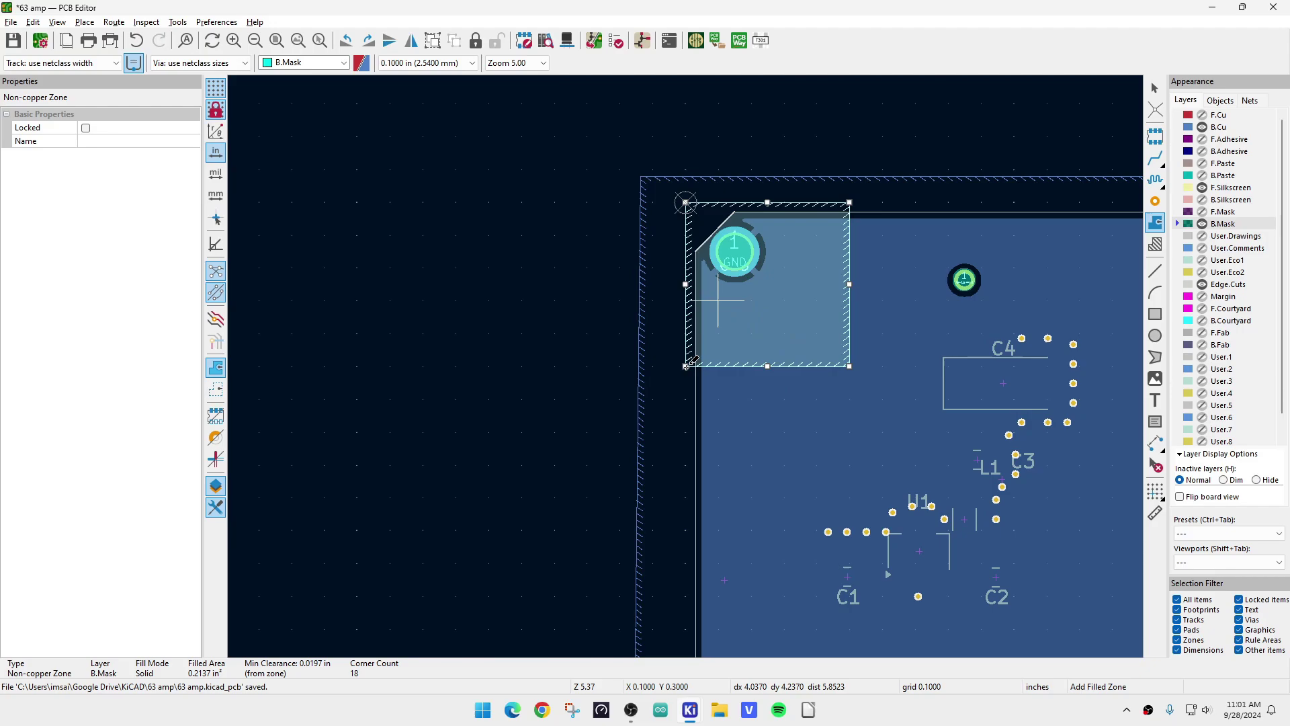
scroll(686, 364, "down", 3)
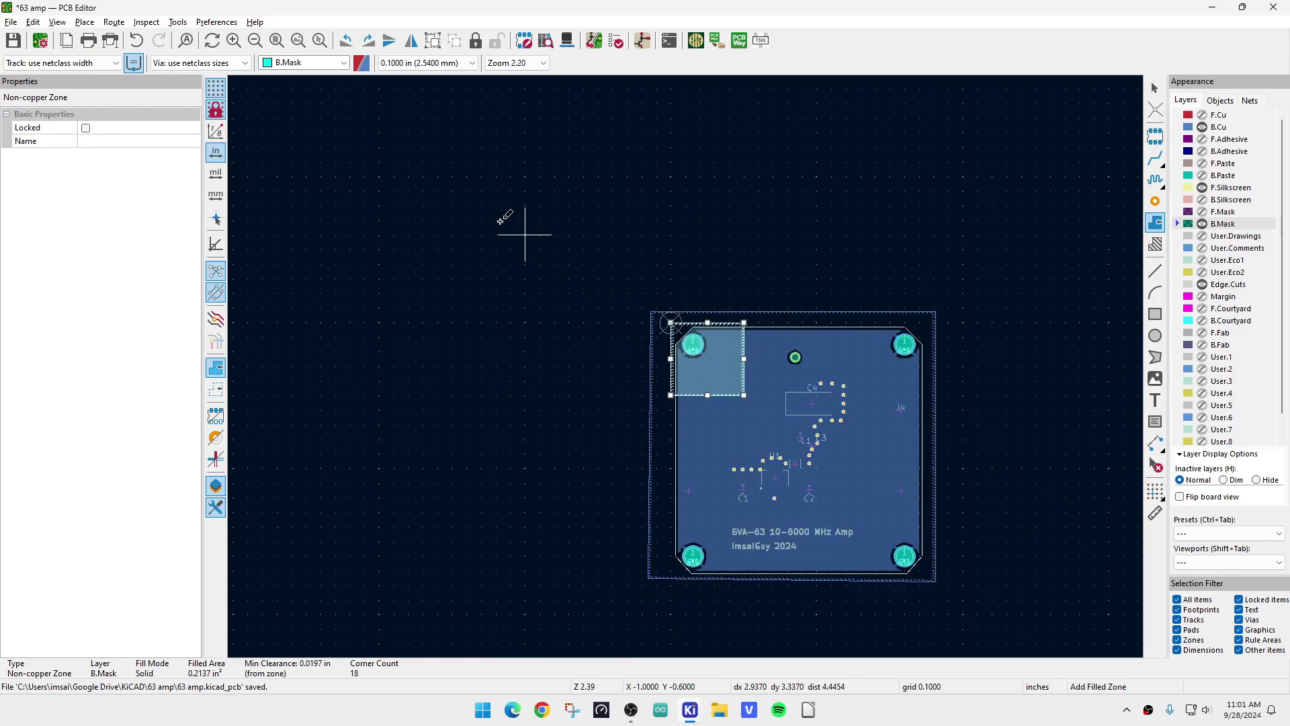
left_click(57, 21)
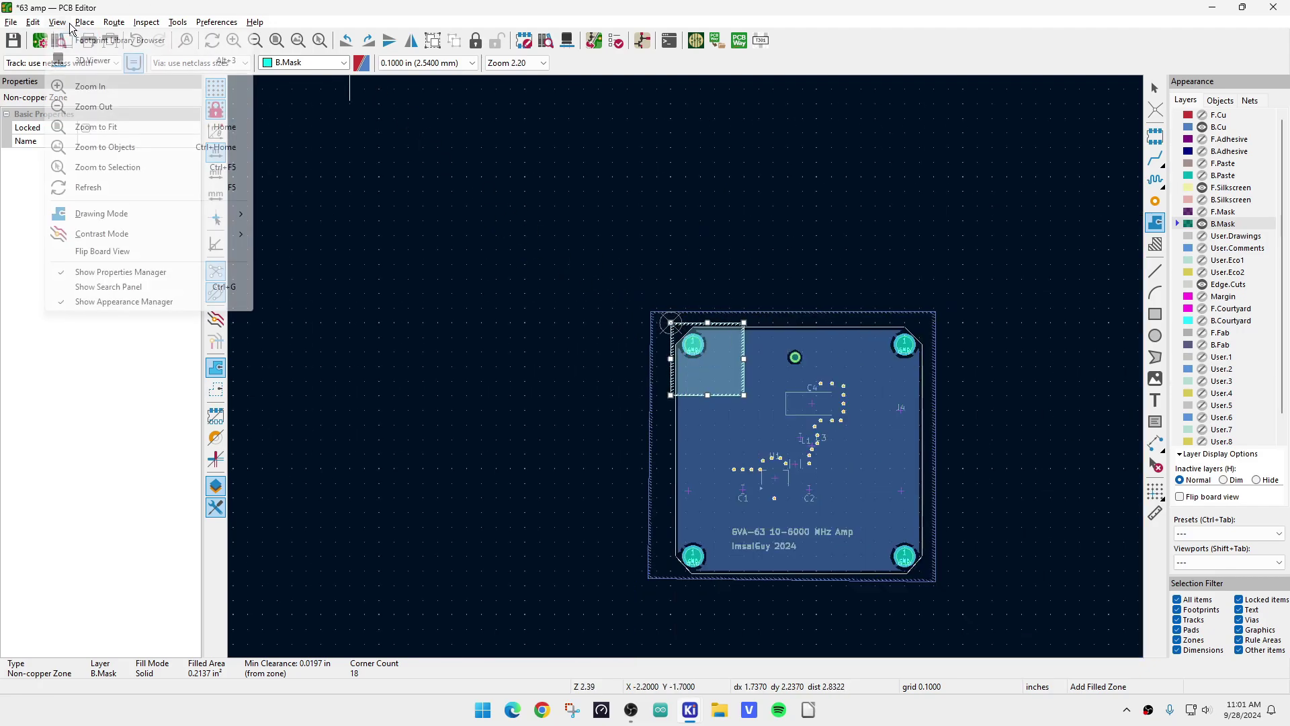
Step: Open the 3D Viewer and rotate the board to its back, showing bare copper at the top-left corner
left_click(90, 60)
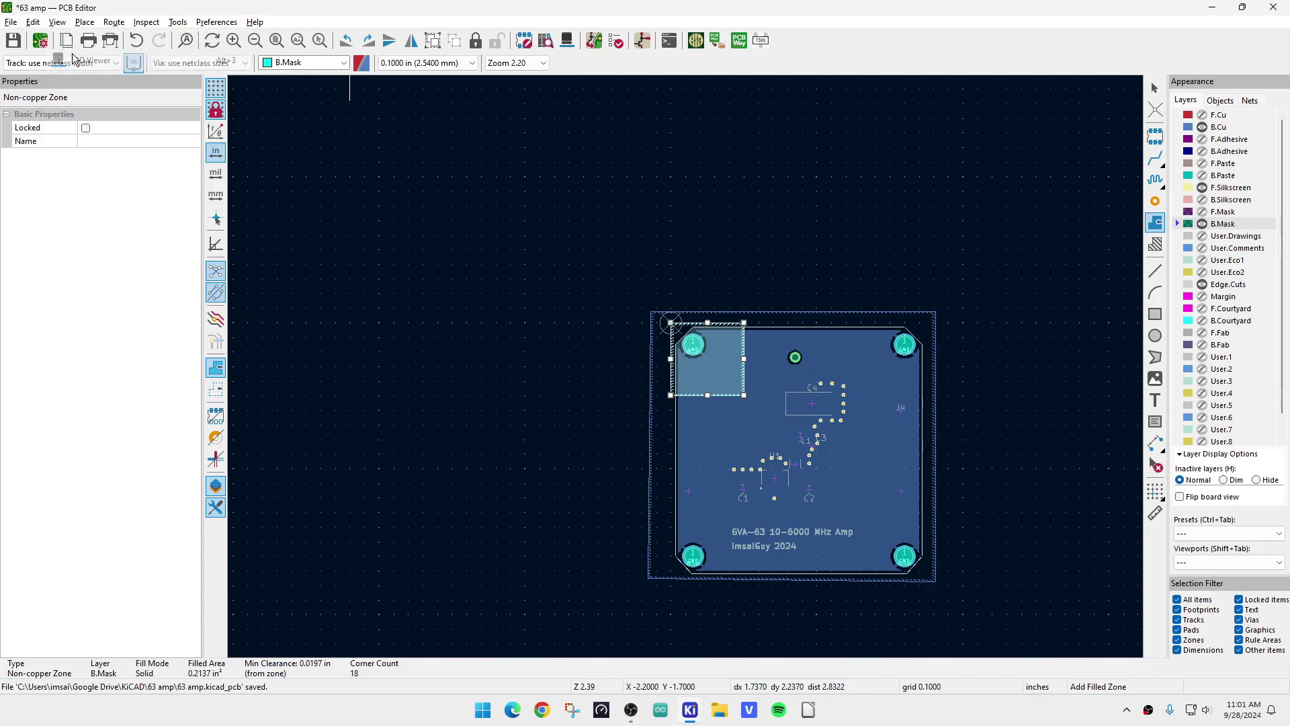
left_click_drag(378, 344, 974, 385)
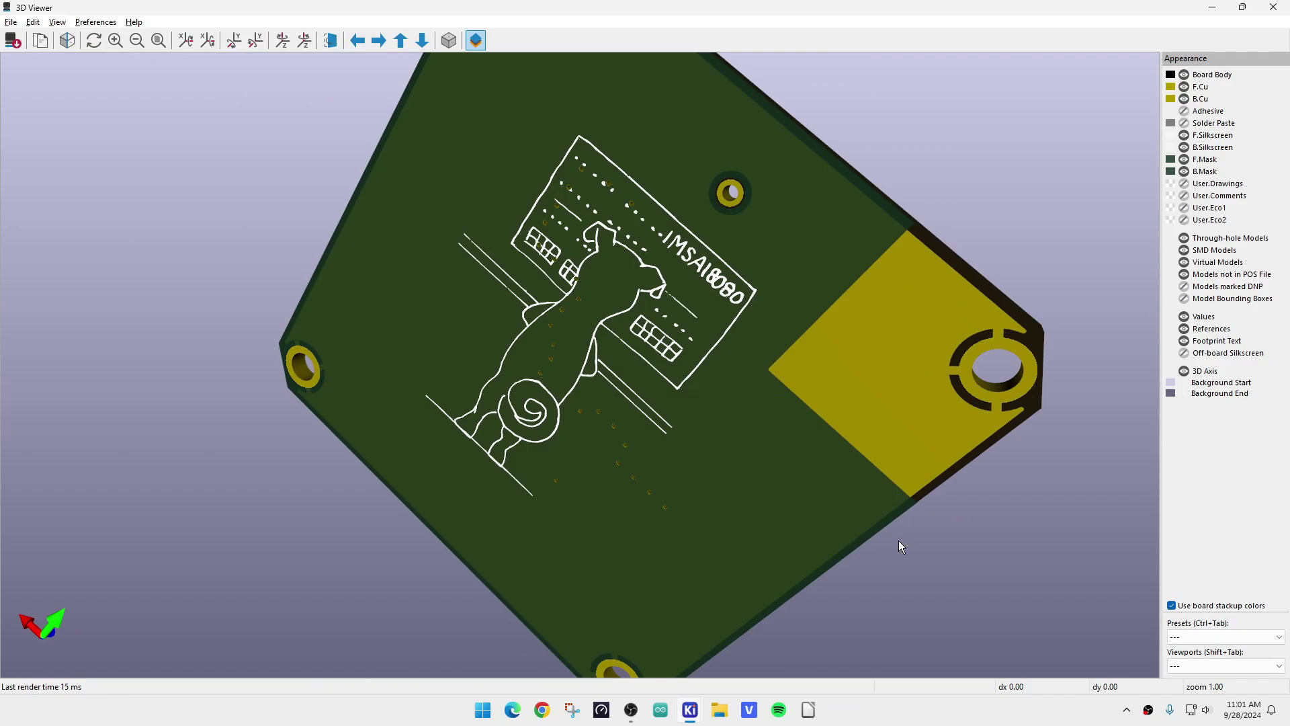
left_click_drag(699, 445, 773, 151)
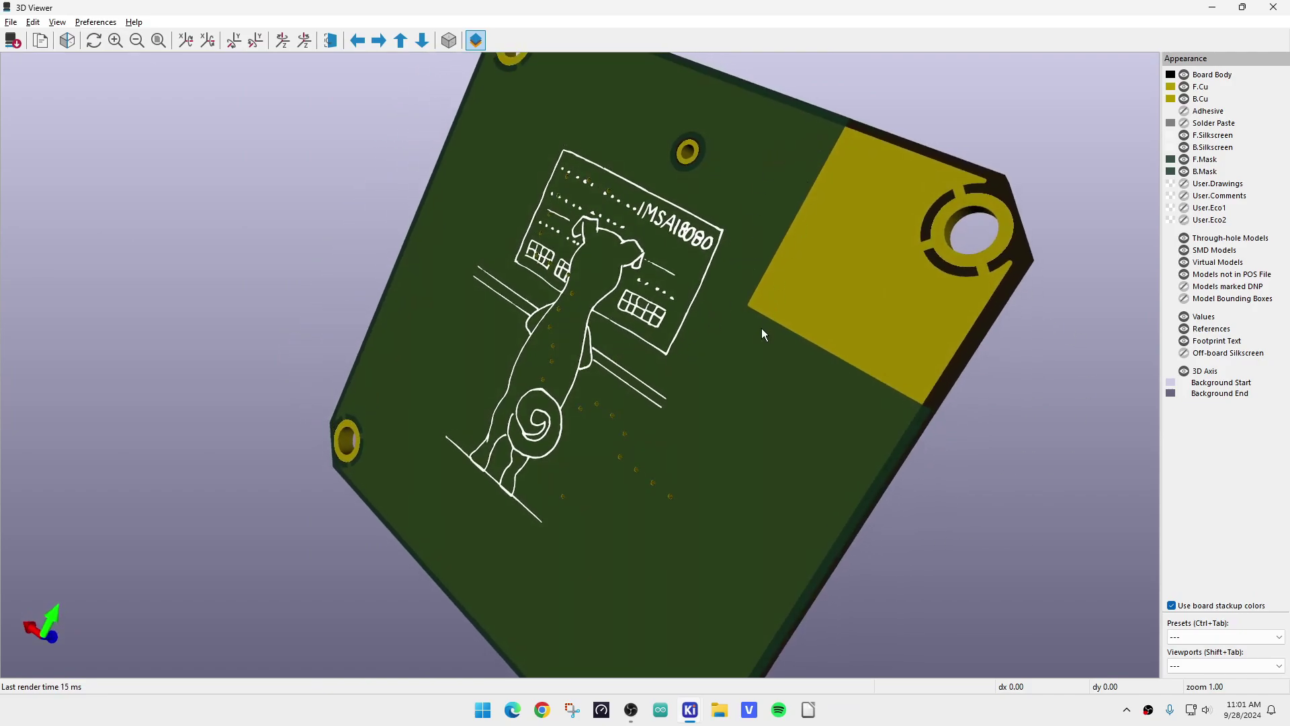
left_click_drag(823, 240, 463, 324)
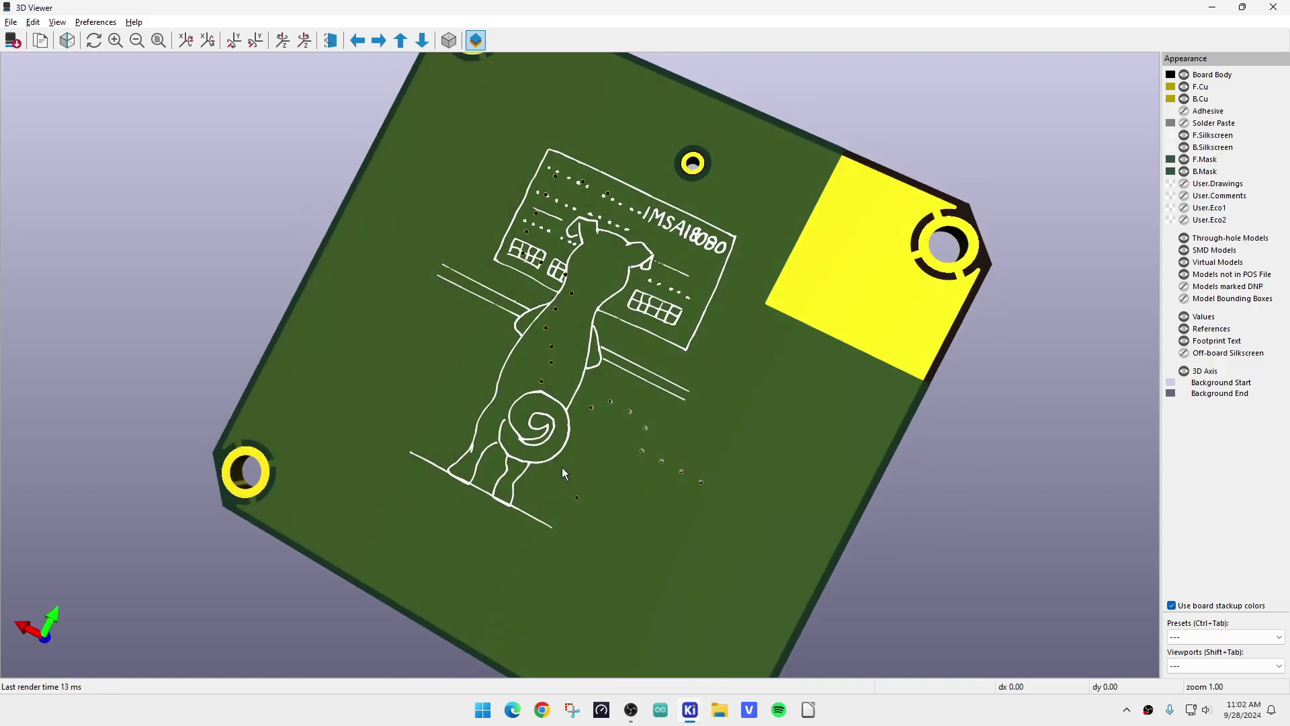
left_click_drag(563, 472, 526, 481)
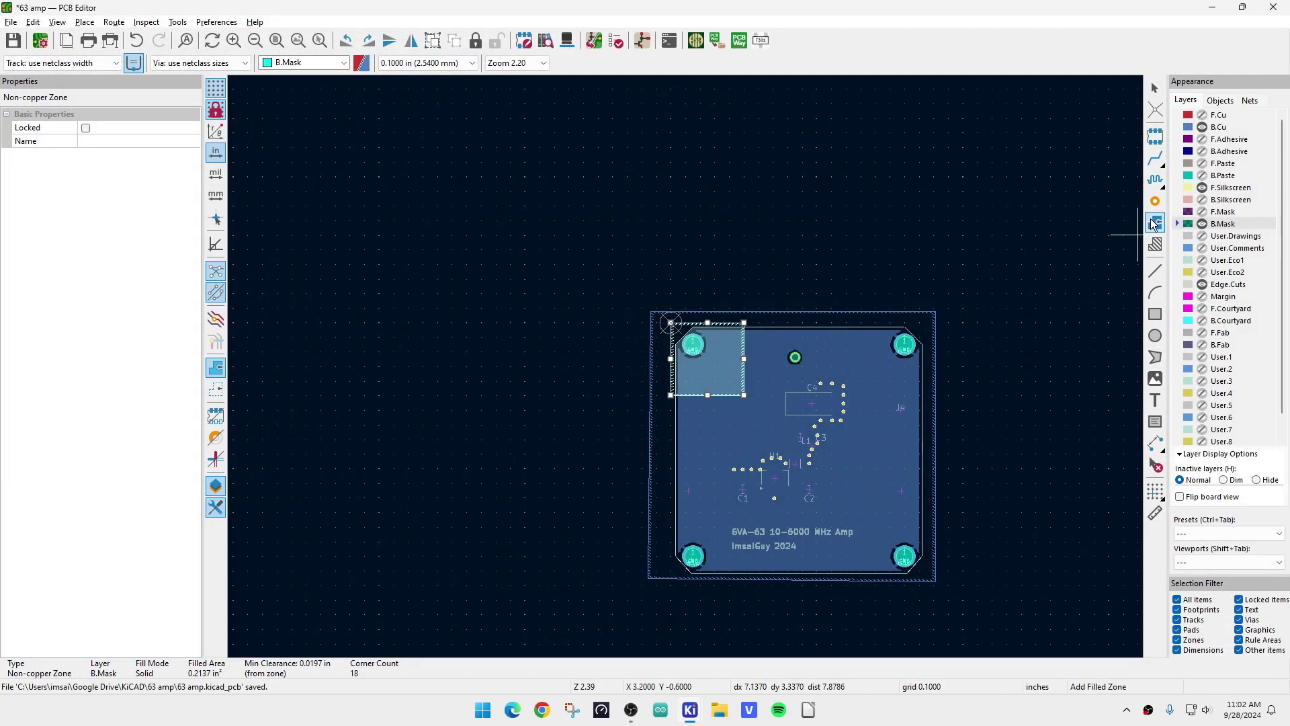
Step: Draw a rectangular B.Mask zone over the board's top-right corner and close its outline
left_click(1155, 224)
left_click(920, 322)
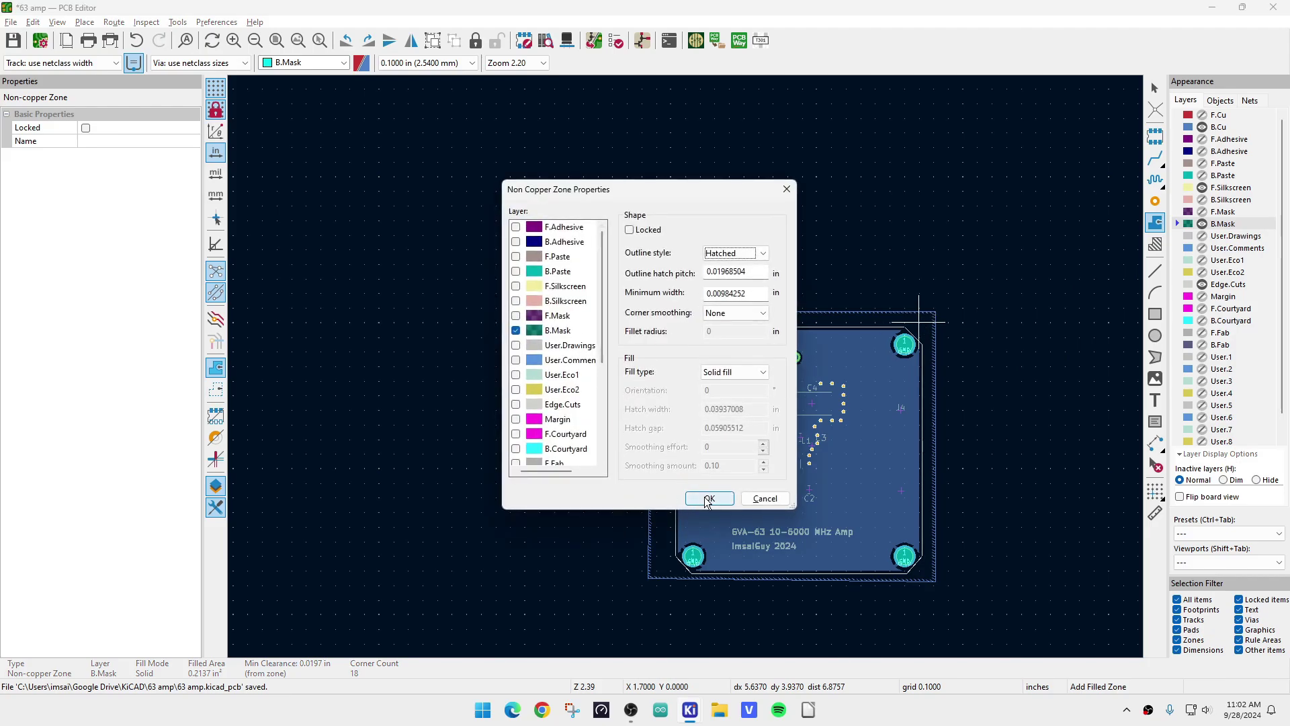
left_click(708, 499)
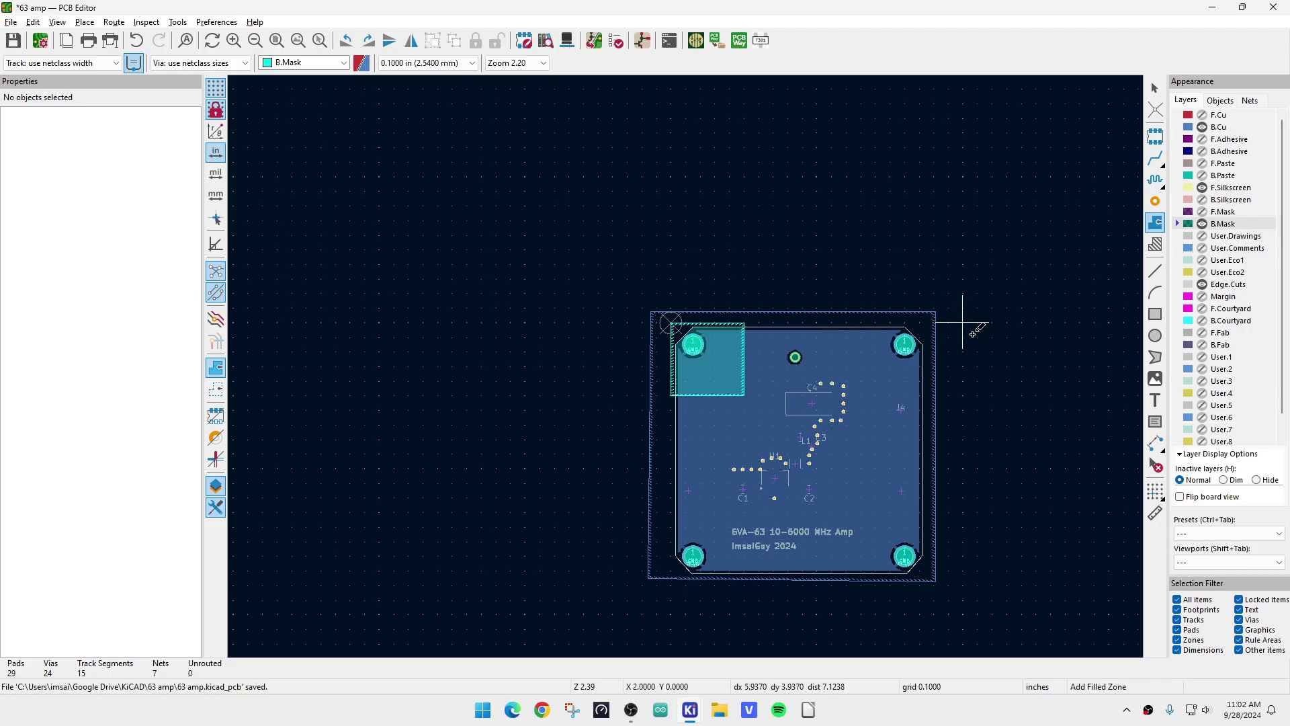
key("Escape")
key("Escape")
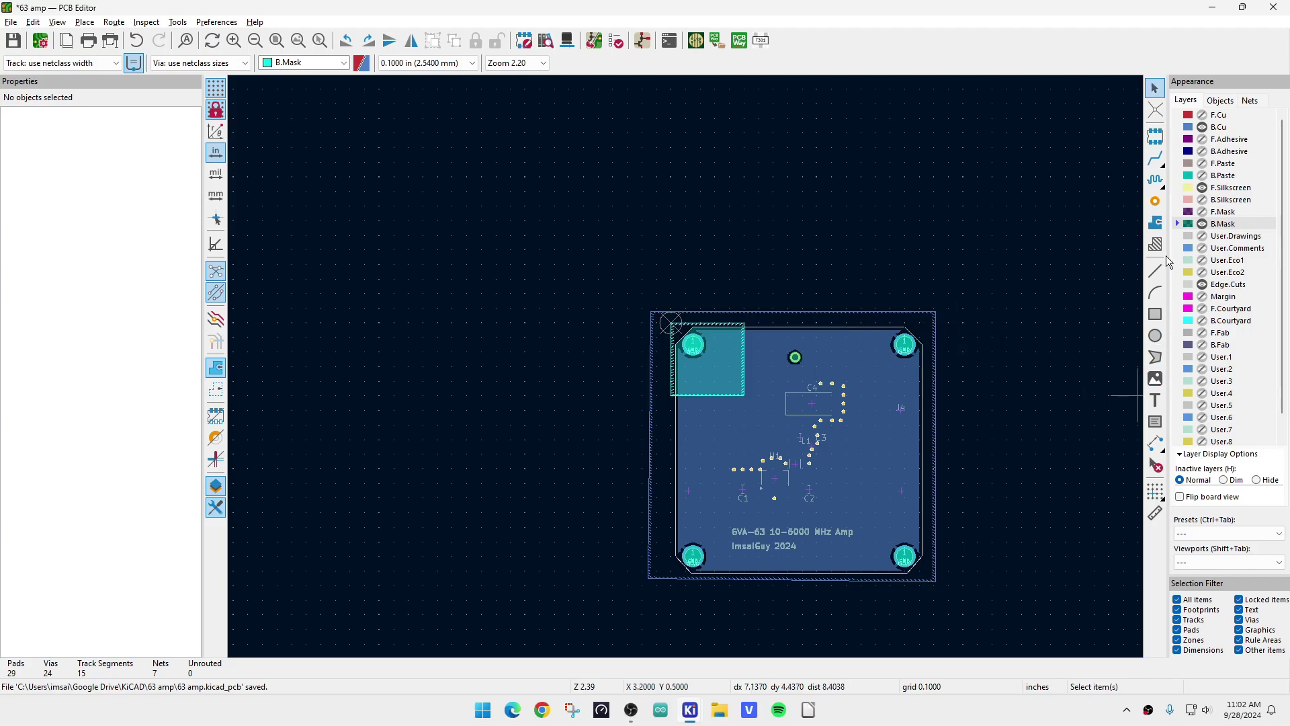
left_click(1154, 223)
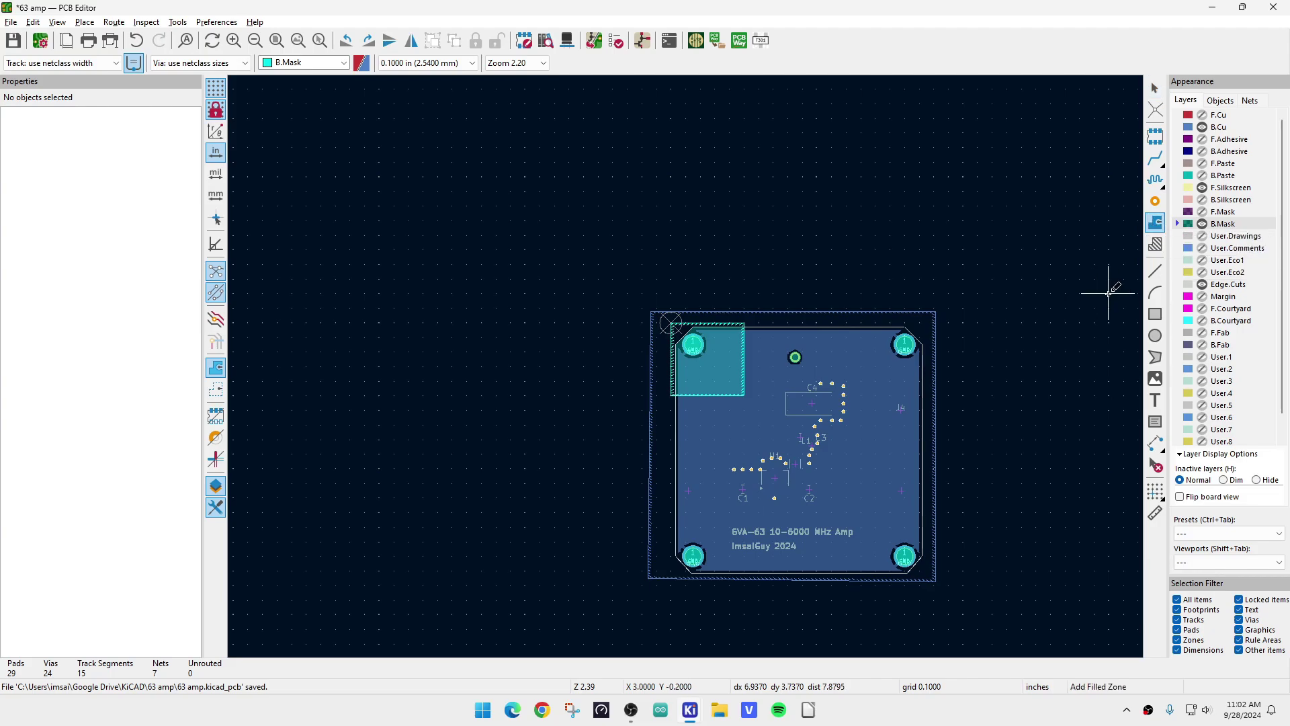
left_click(934, 322)
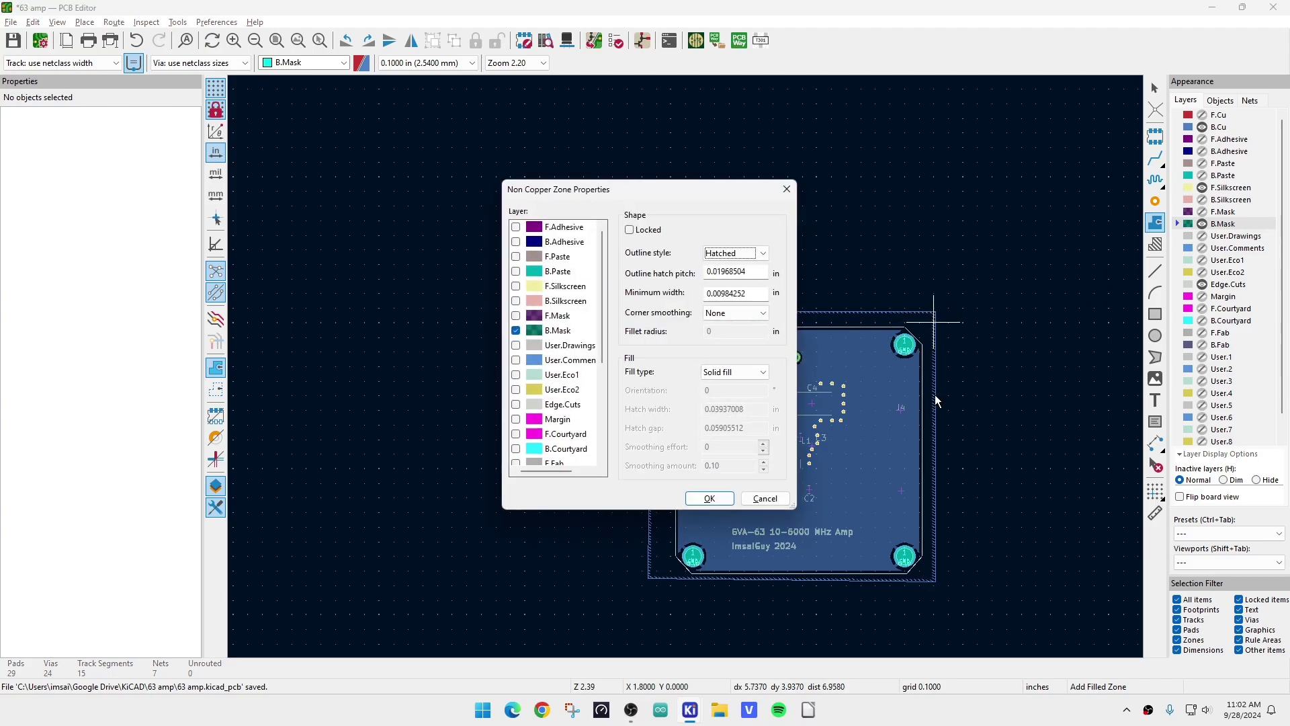
left_click(709, 498)
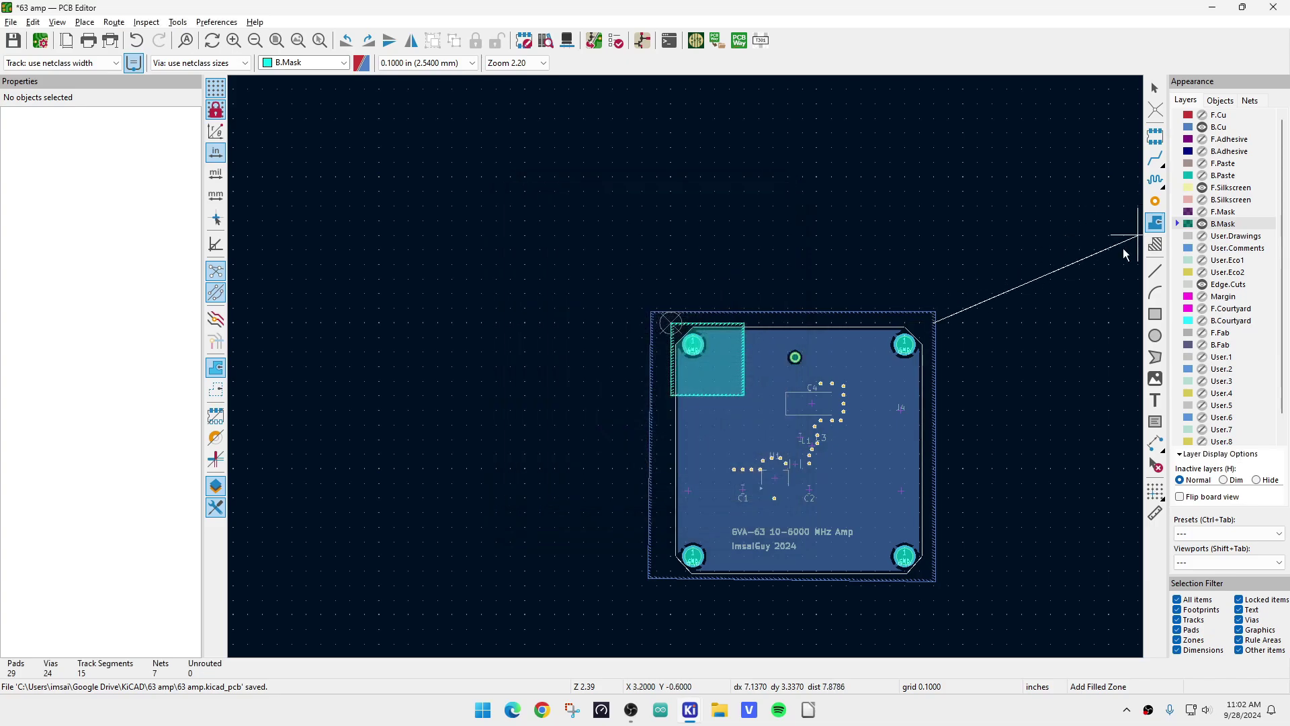
left_click(934, 396)
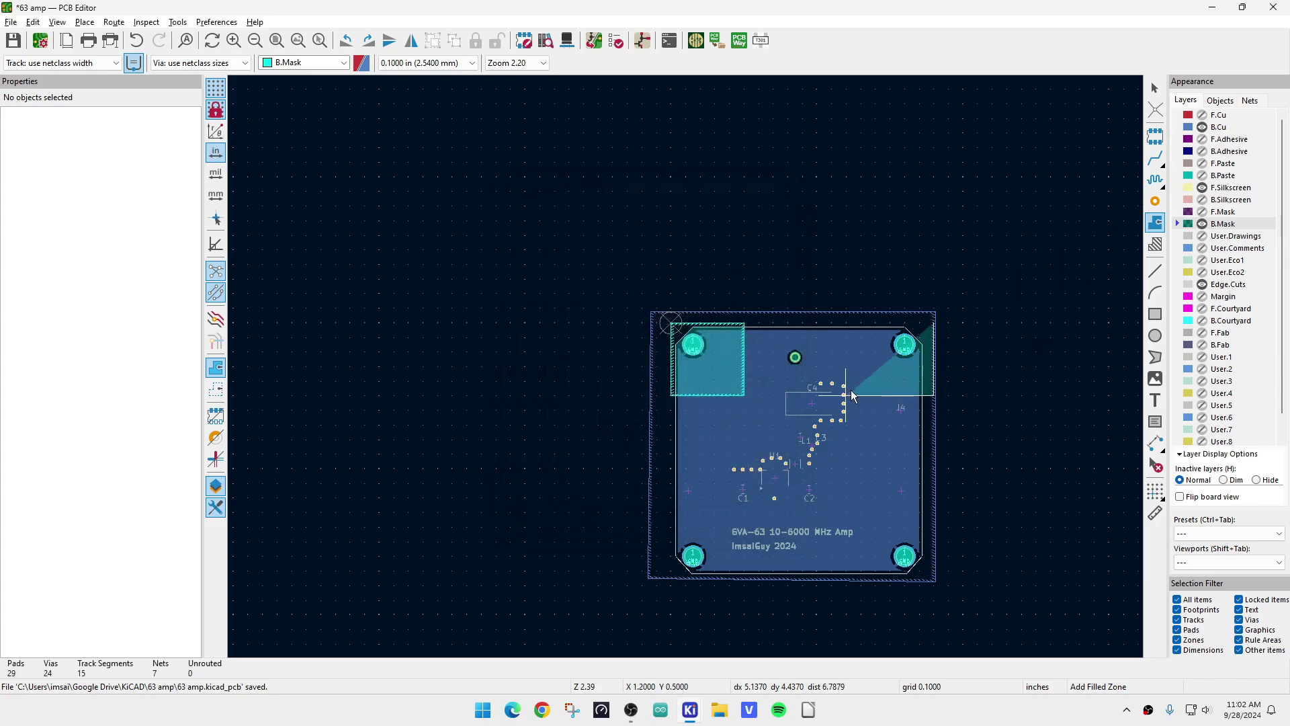
left_click(860, 396)
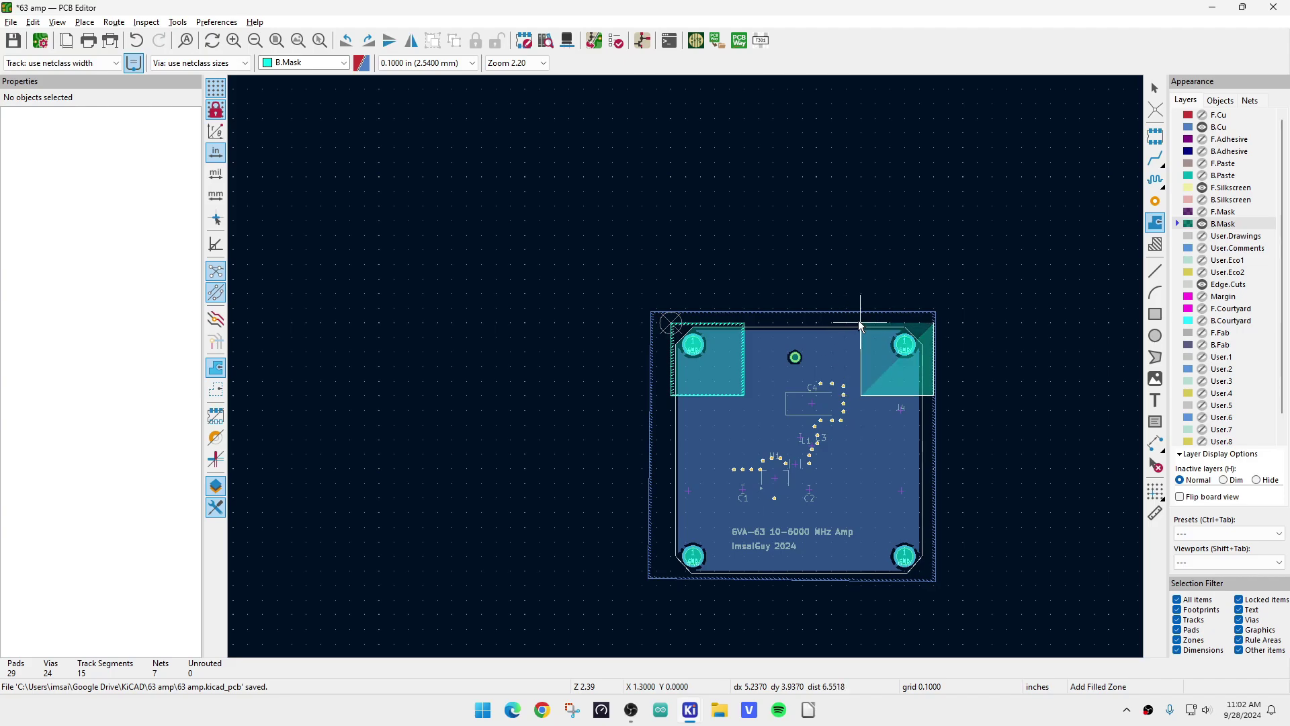
left_click(860, 325)
right_click(861, 325)
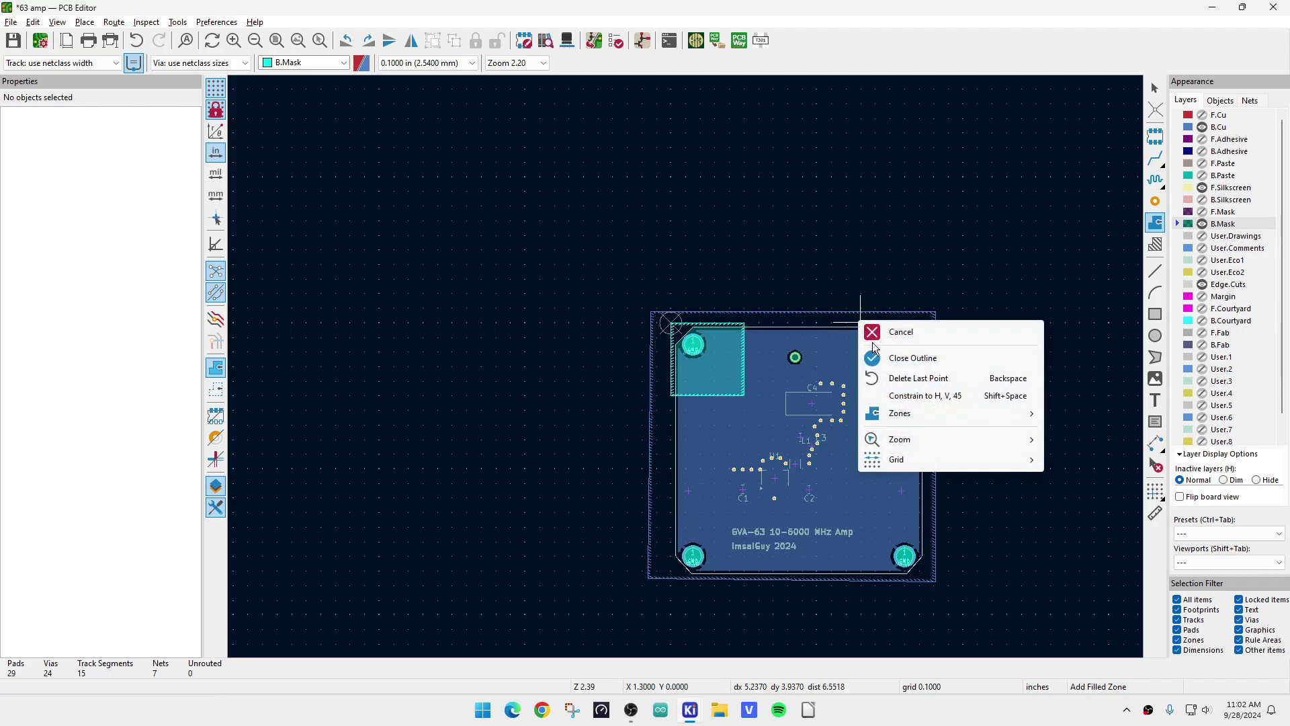
left_click(890, 357)
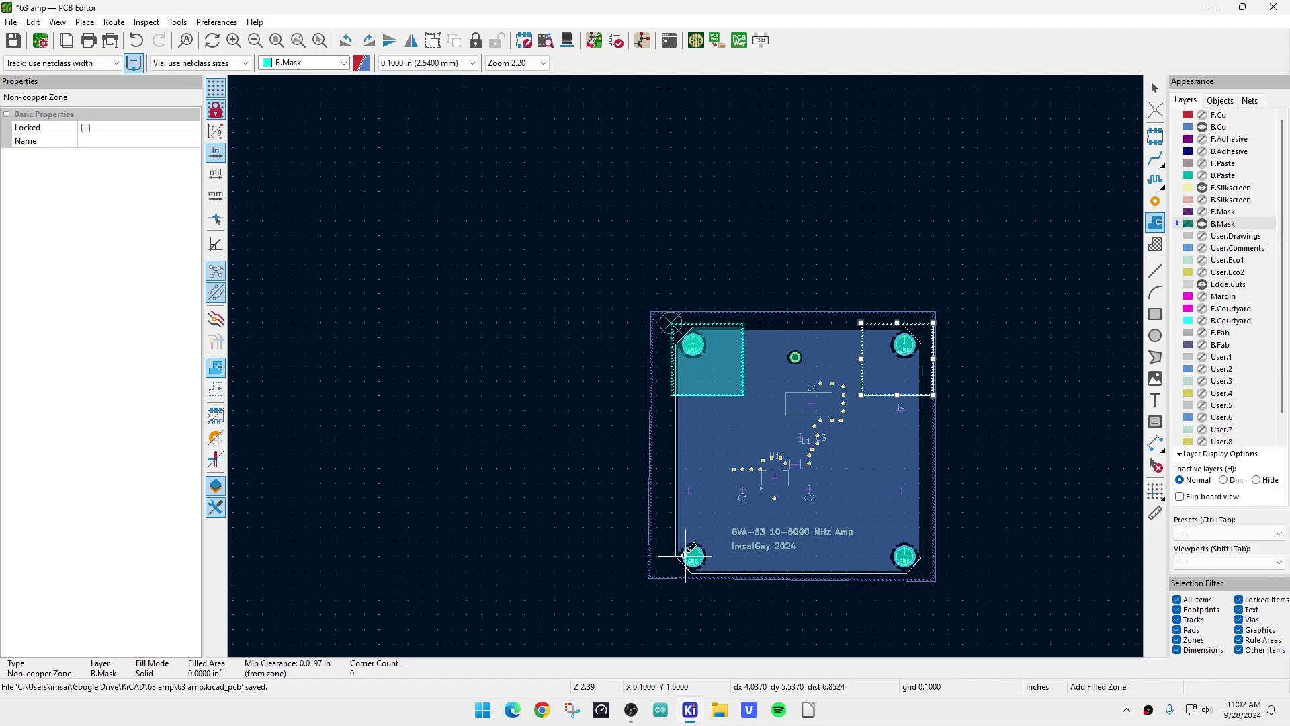
Step: Draw a B.Mask zone over the lower-left corner and close its outline
left_click(667, 495)
key("Return")
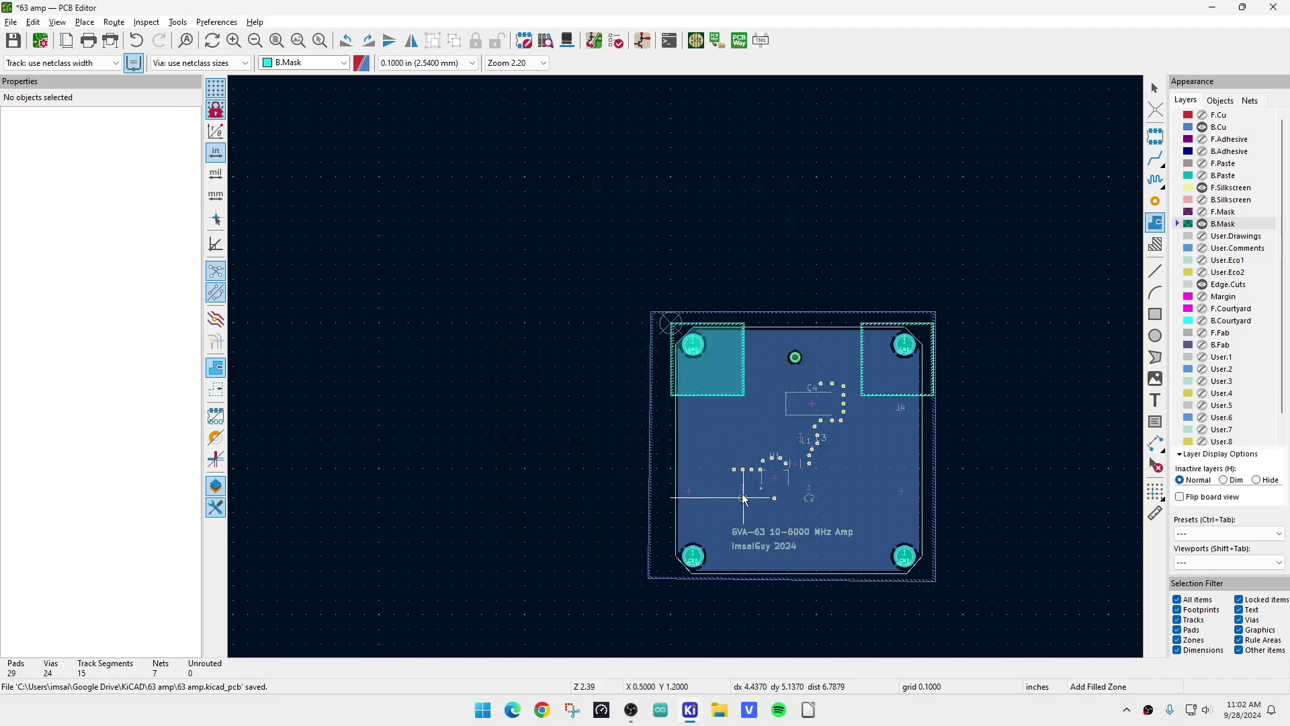
left_click(741, 516)
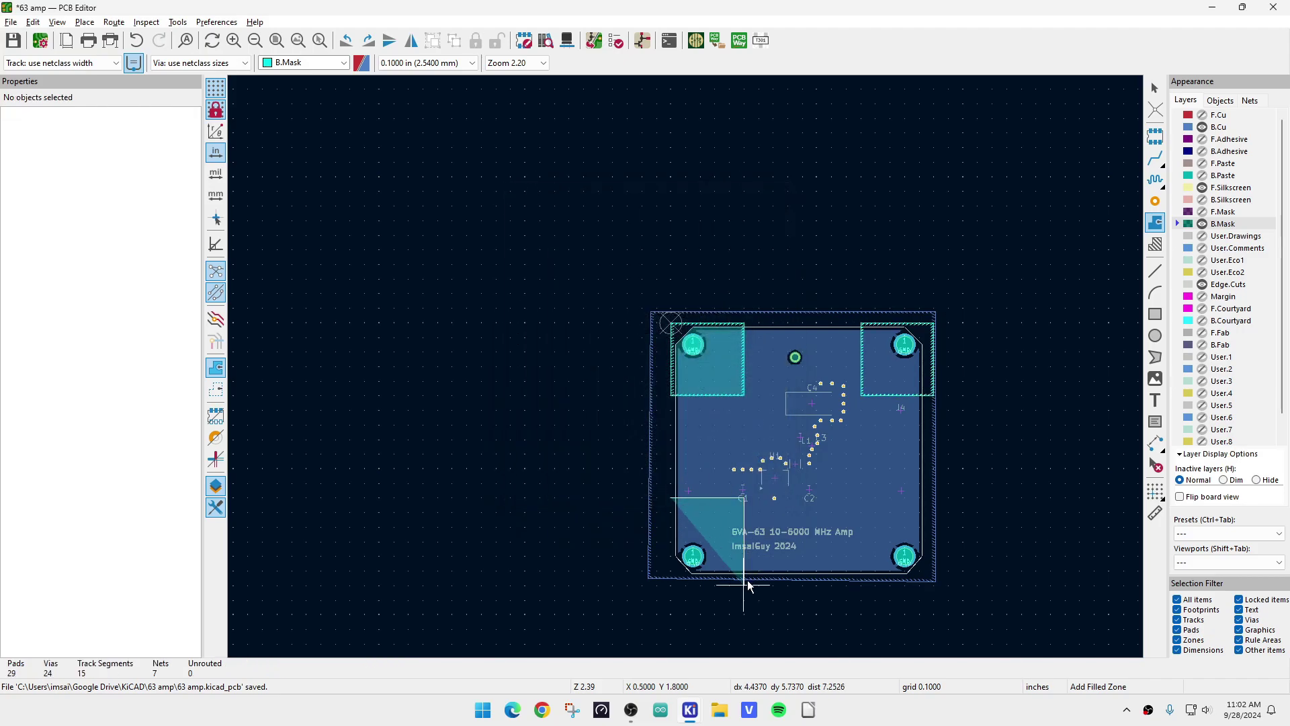
right_click(667, 589)
left_click(712, 469)
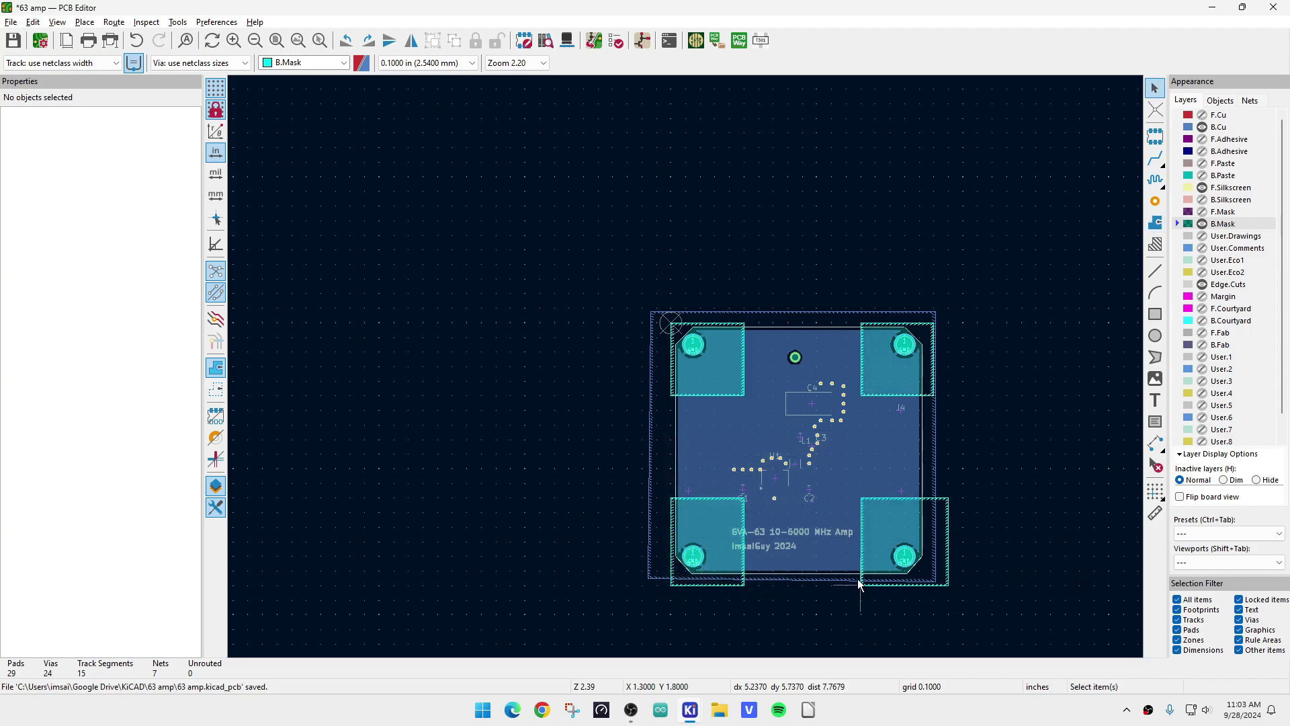
Step: Unfill the lower-left B.Mask zone, drag its top edge up the board, and refill it
scroll(777, 463, "up", 2)
scroll(687, 366, "up", 2)
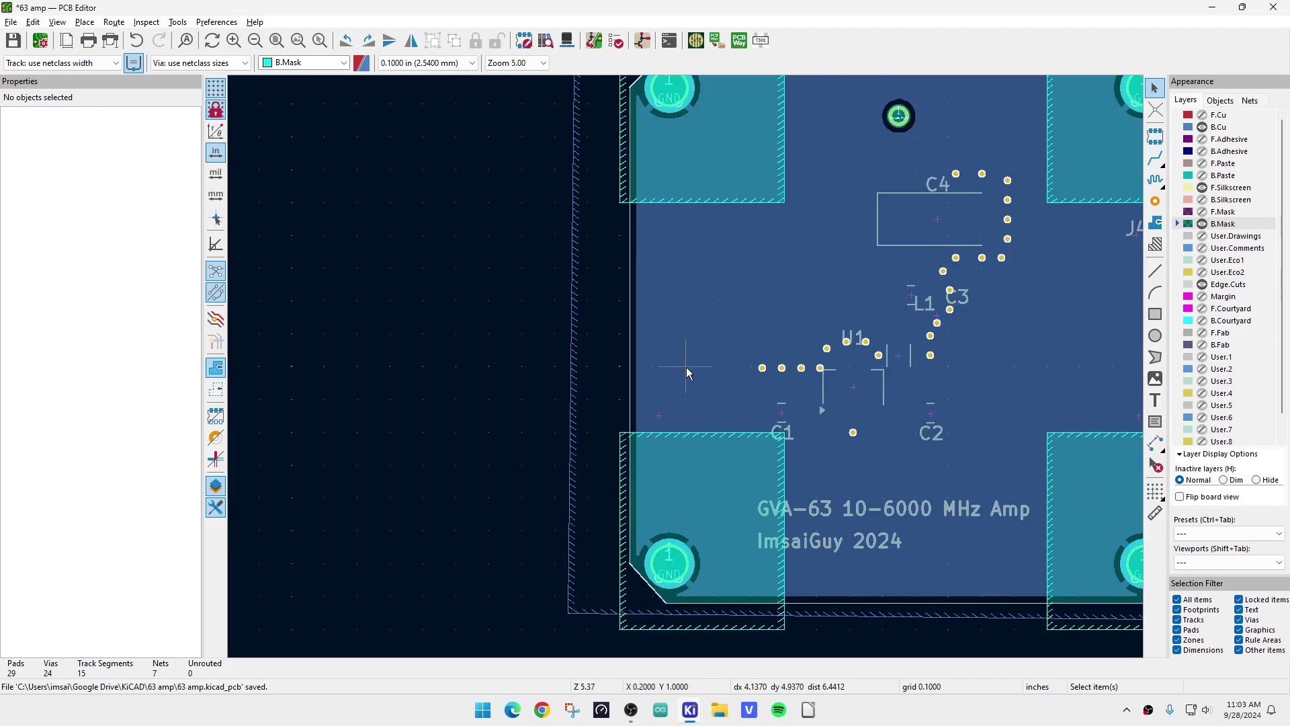
left_click(704, 487)
key("ctrl+b")
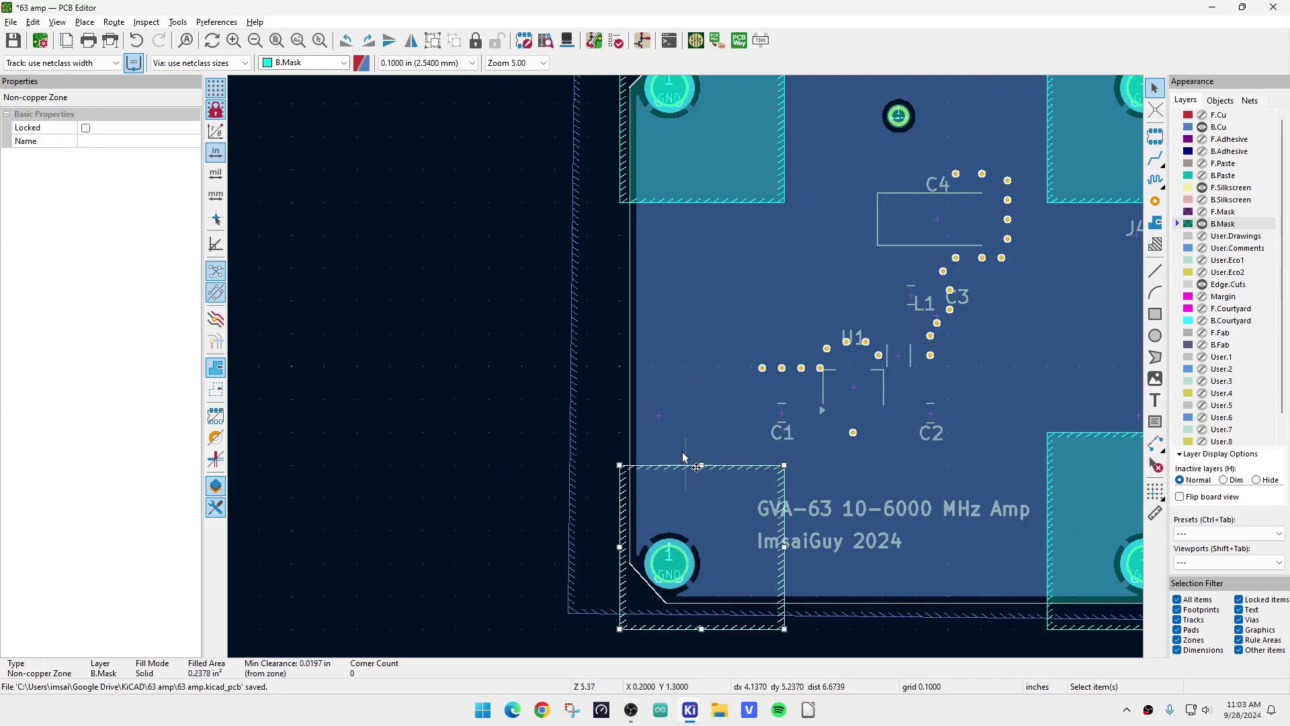
scroll(665, 437, "up", 2)
scroll(686, 369, "down", 2)
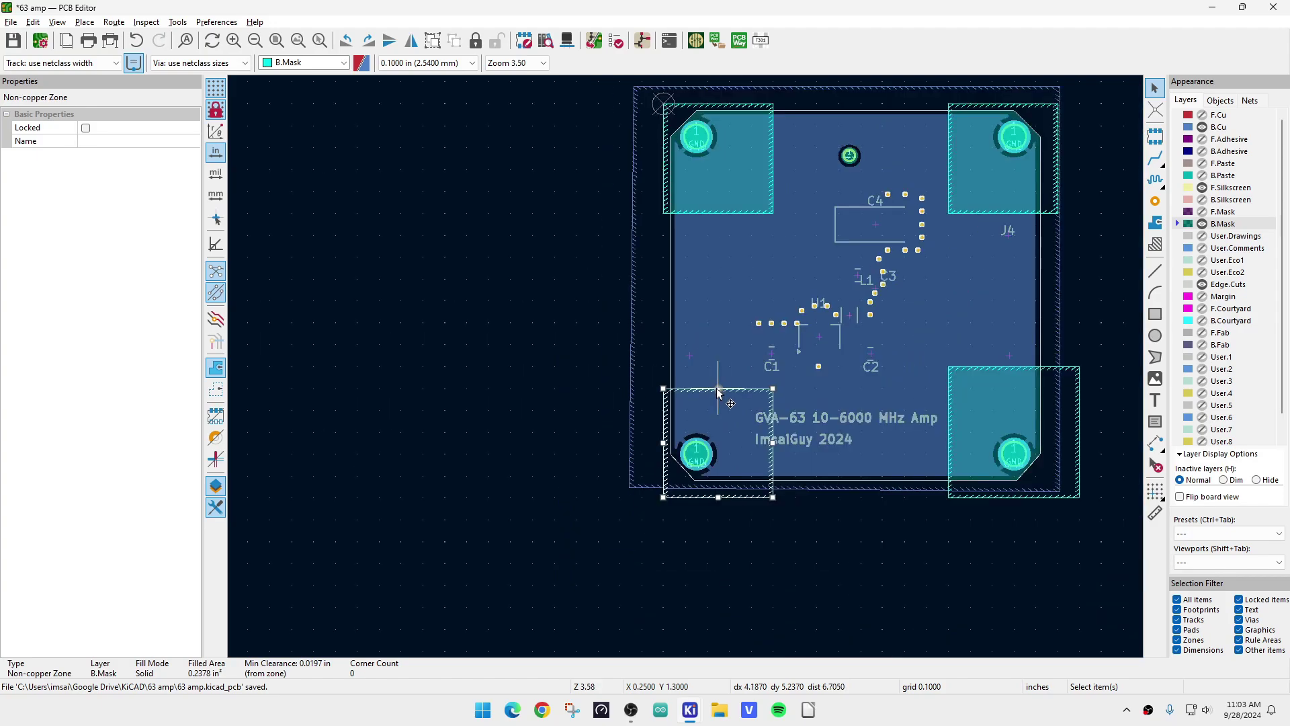
left_click_drag(716, 388, 711, 372)
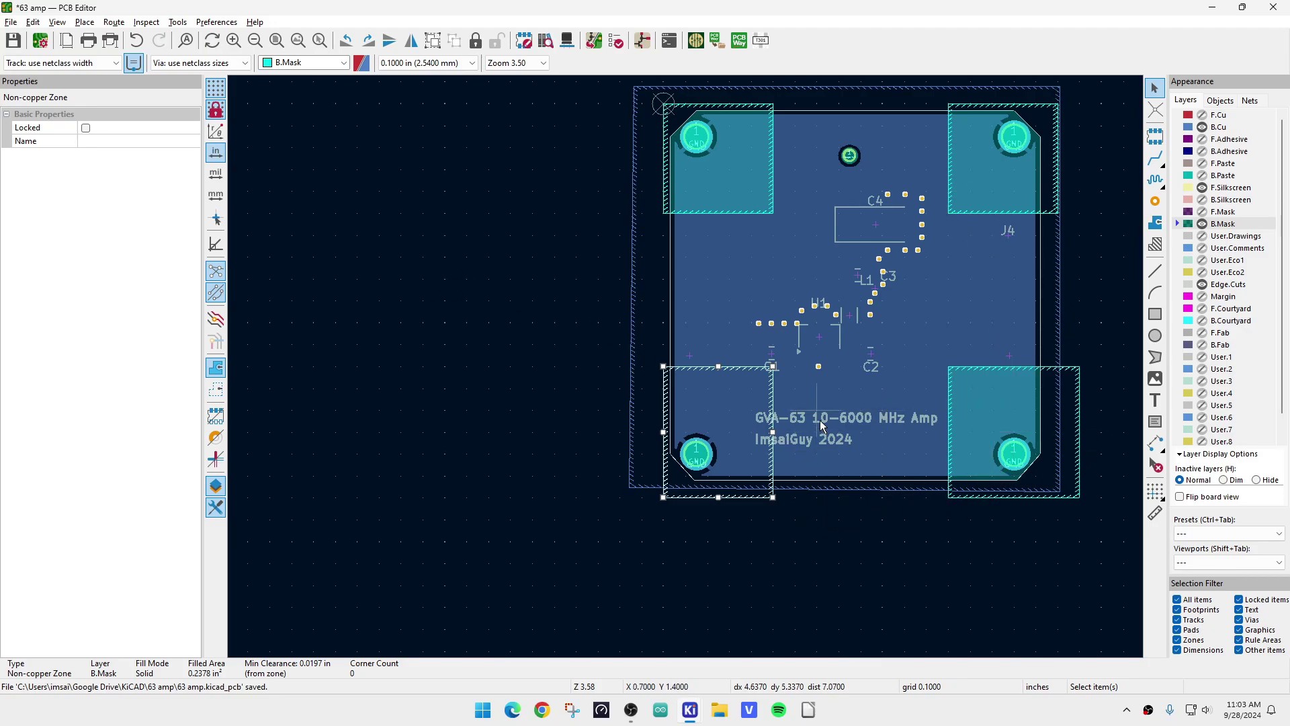
key("b")
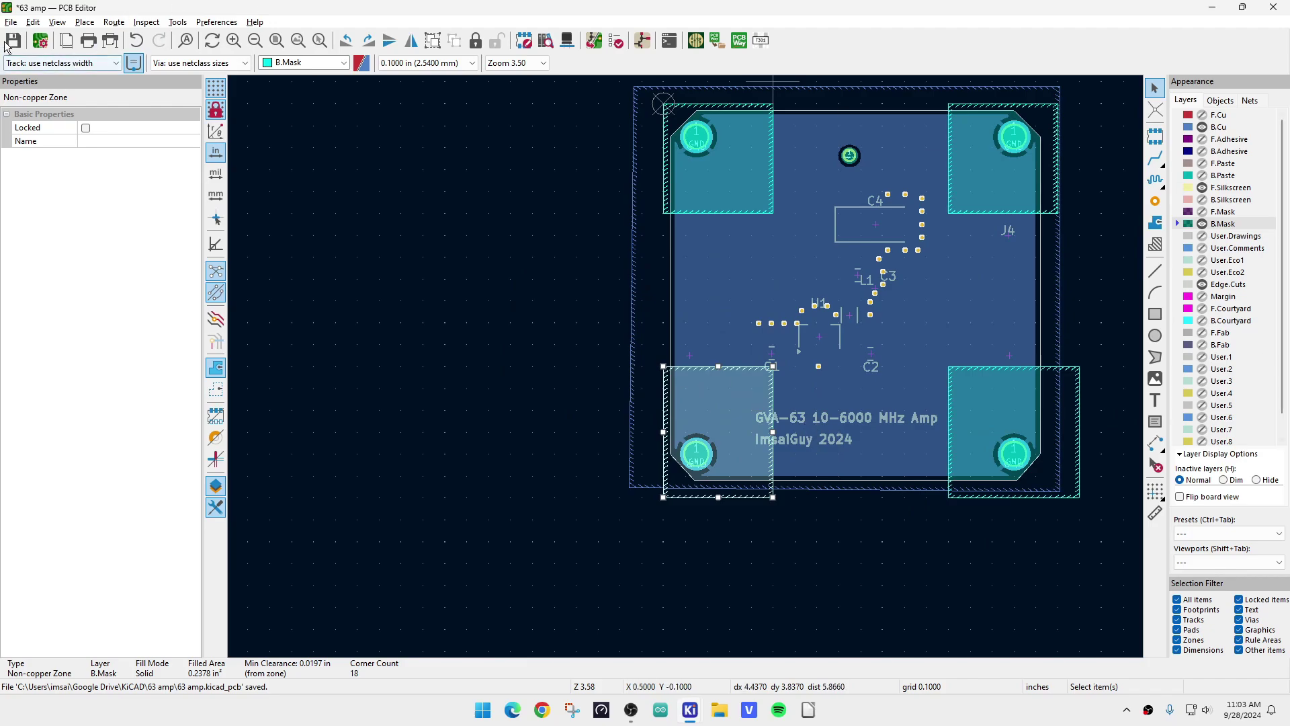
left_click(58, 22)
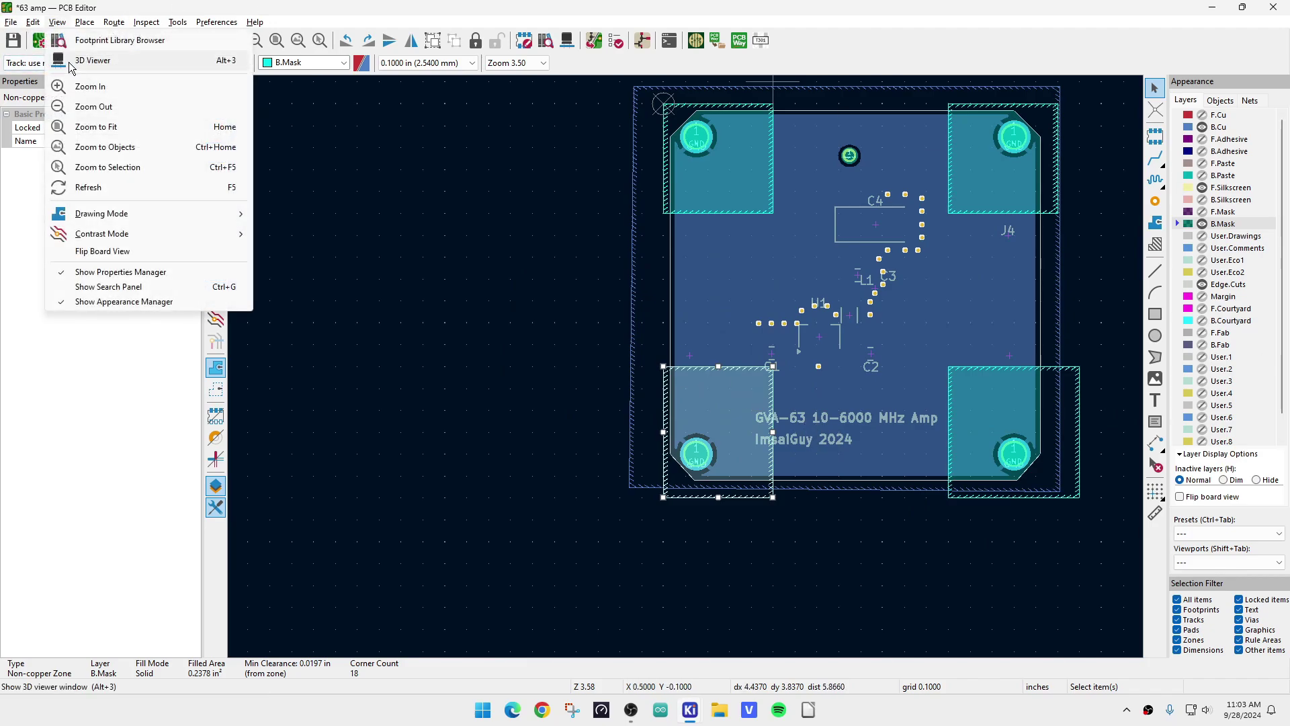
left_click(74, 60)
left_click_drag(296, 258, 799, 224)
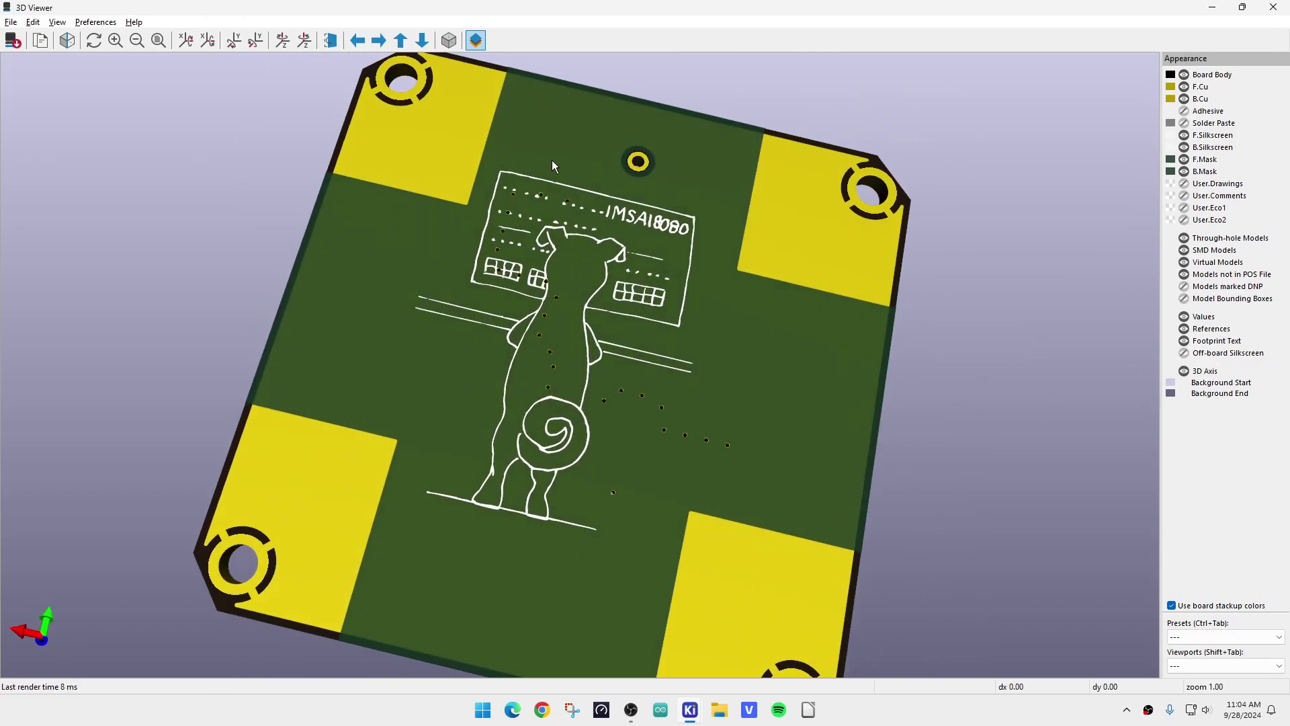
left_click_drag(285, 476, 825, 206)
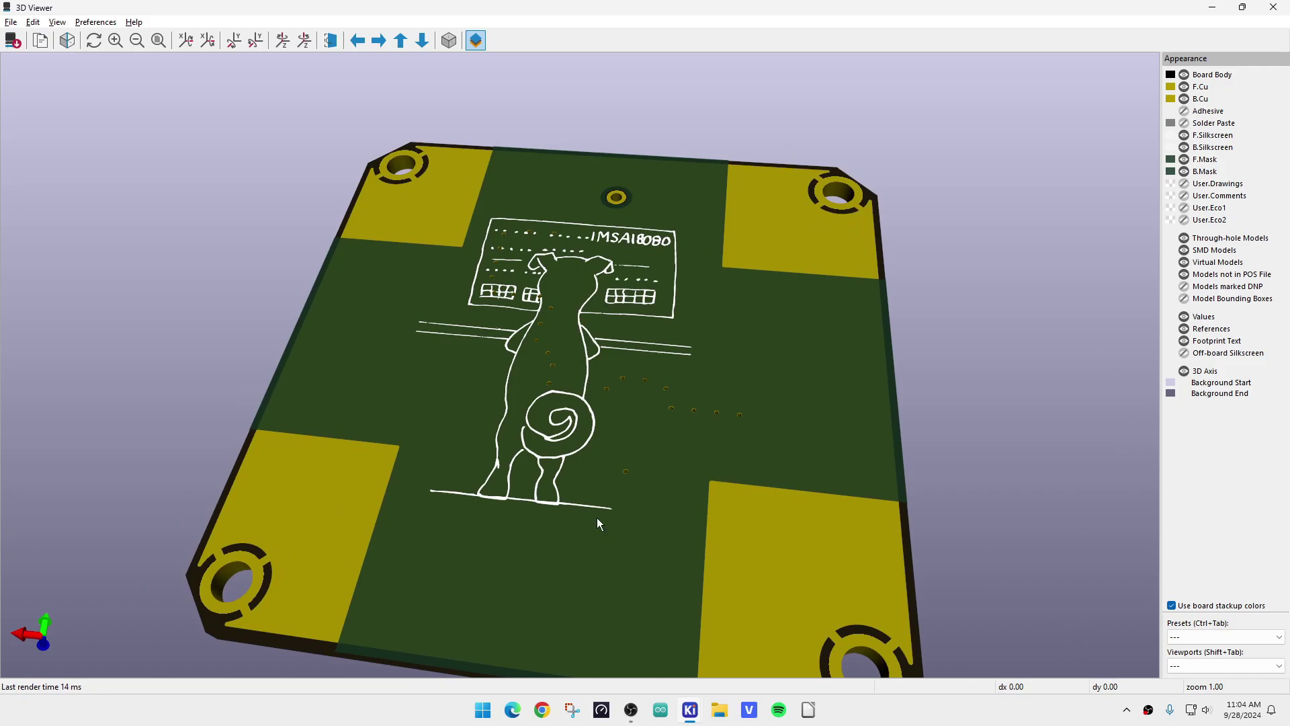
left_click(1272, 8)
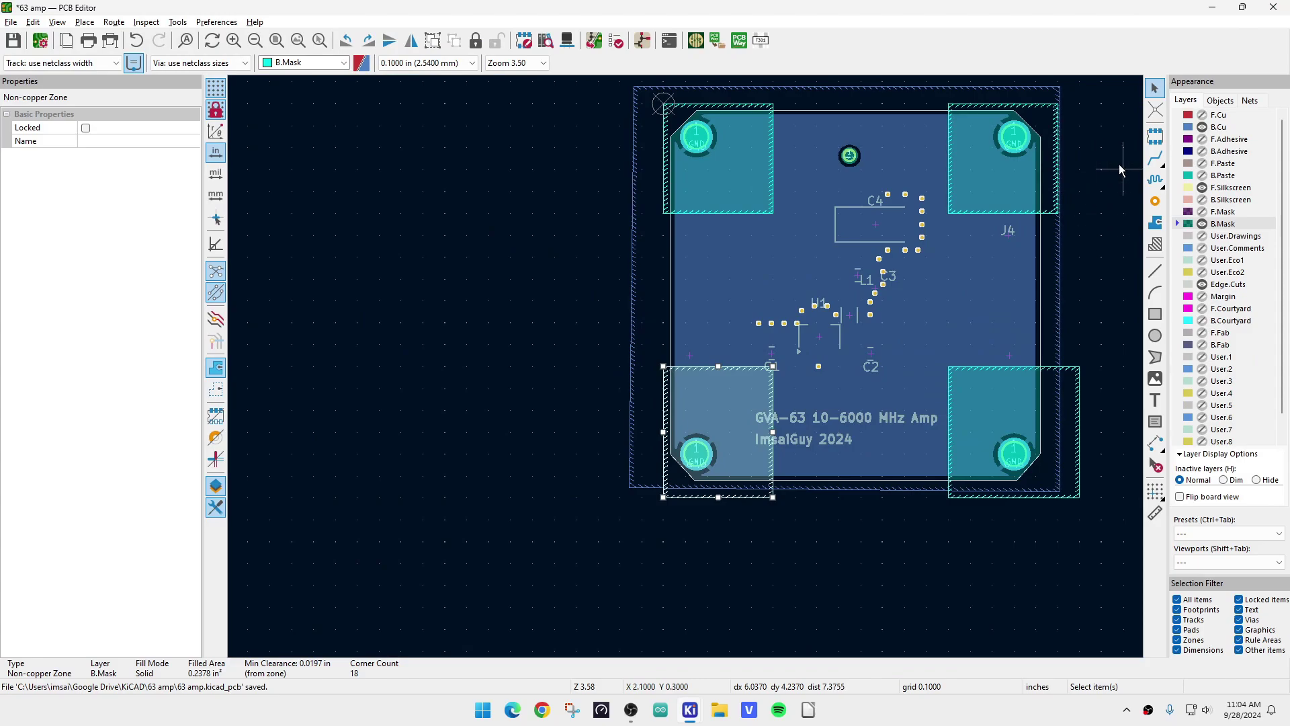
Step: Hide B.Mask, make B.Cu active, and select the GND copper pour
left_click(1202, 225)
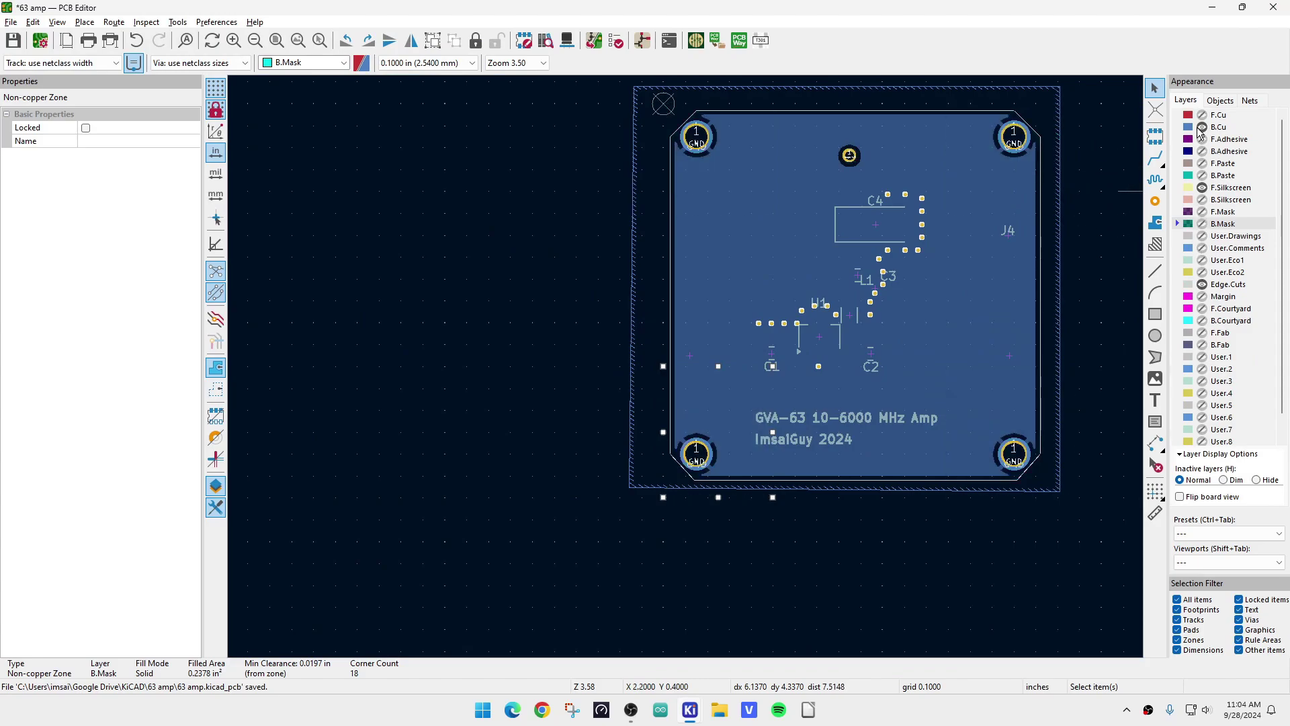
left_click(1188, 127)
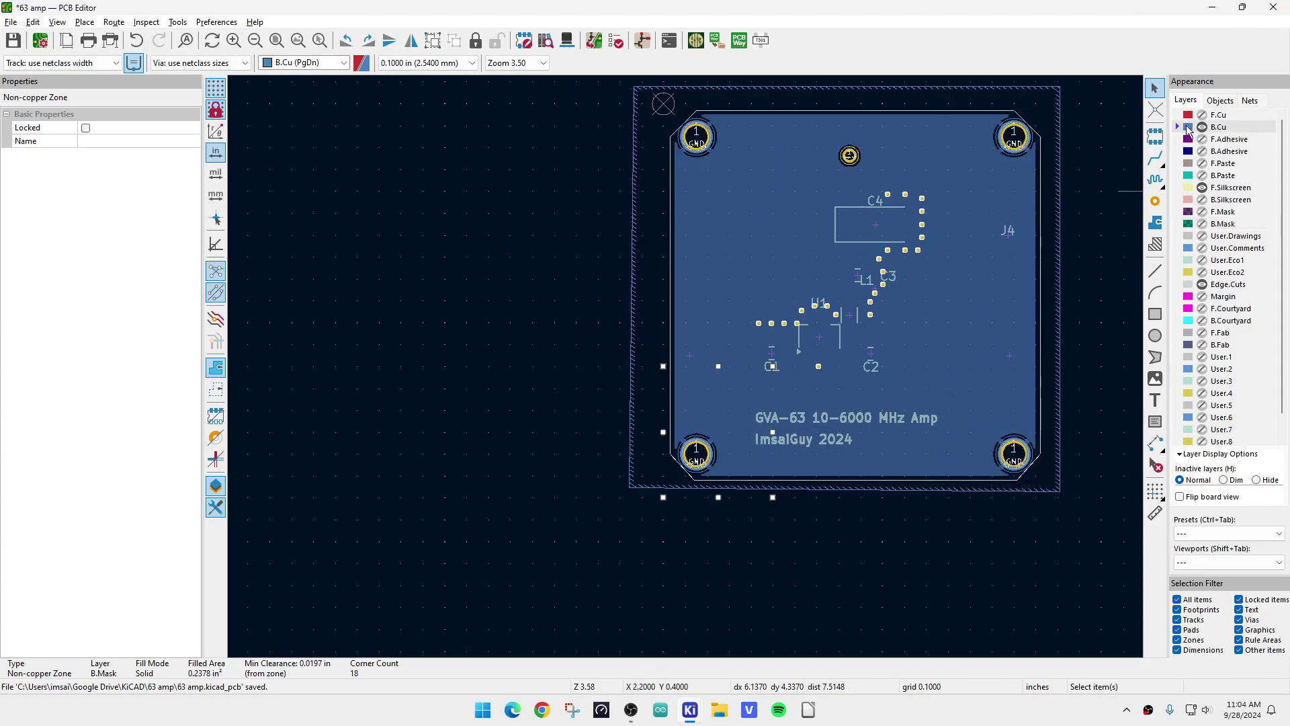
left_click(733, 219)
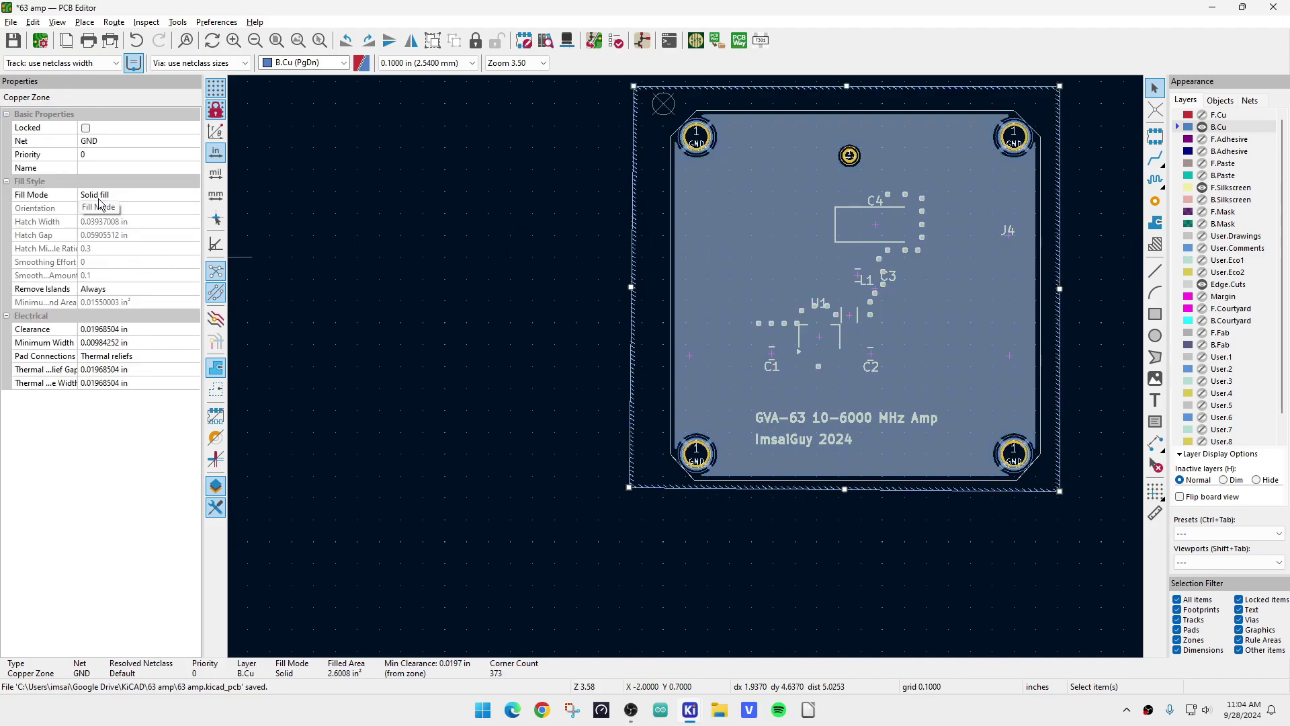
Step: Set the GND pour's pad connections to Solid and refill all zones
left_click(92, 358)
left_click(194, 358)
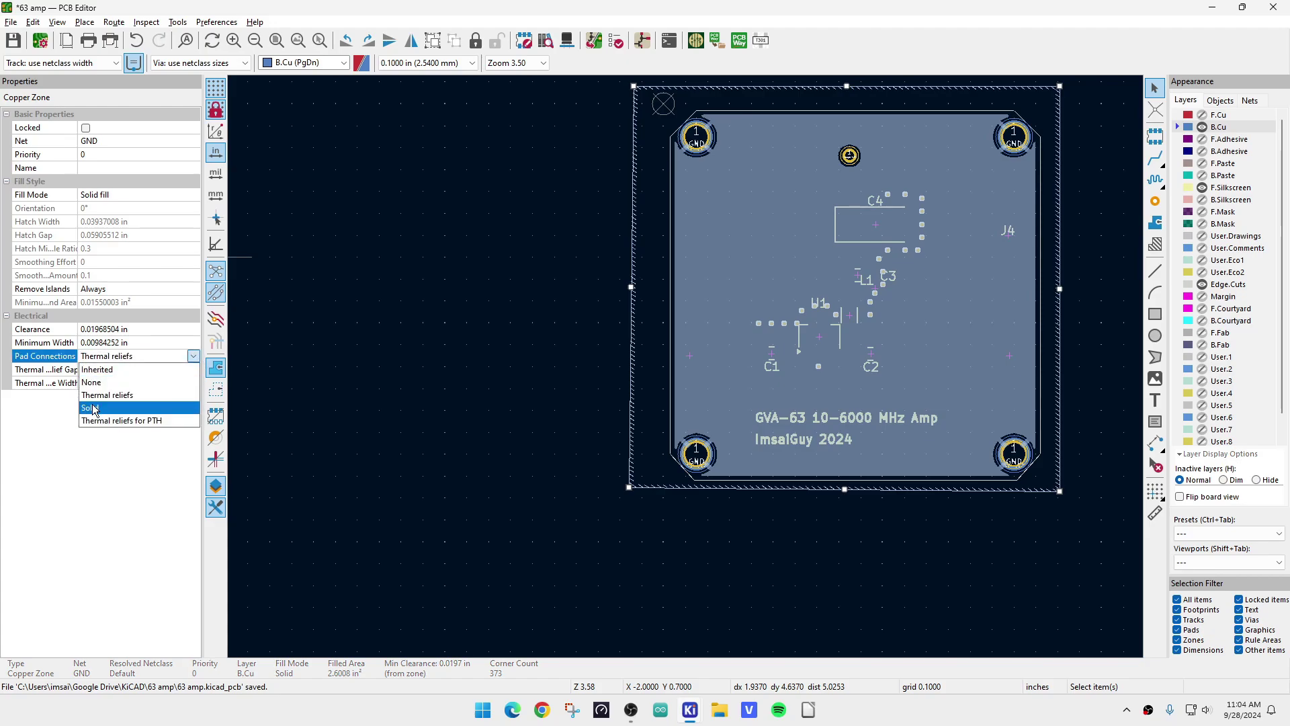
left_click(94, 408)
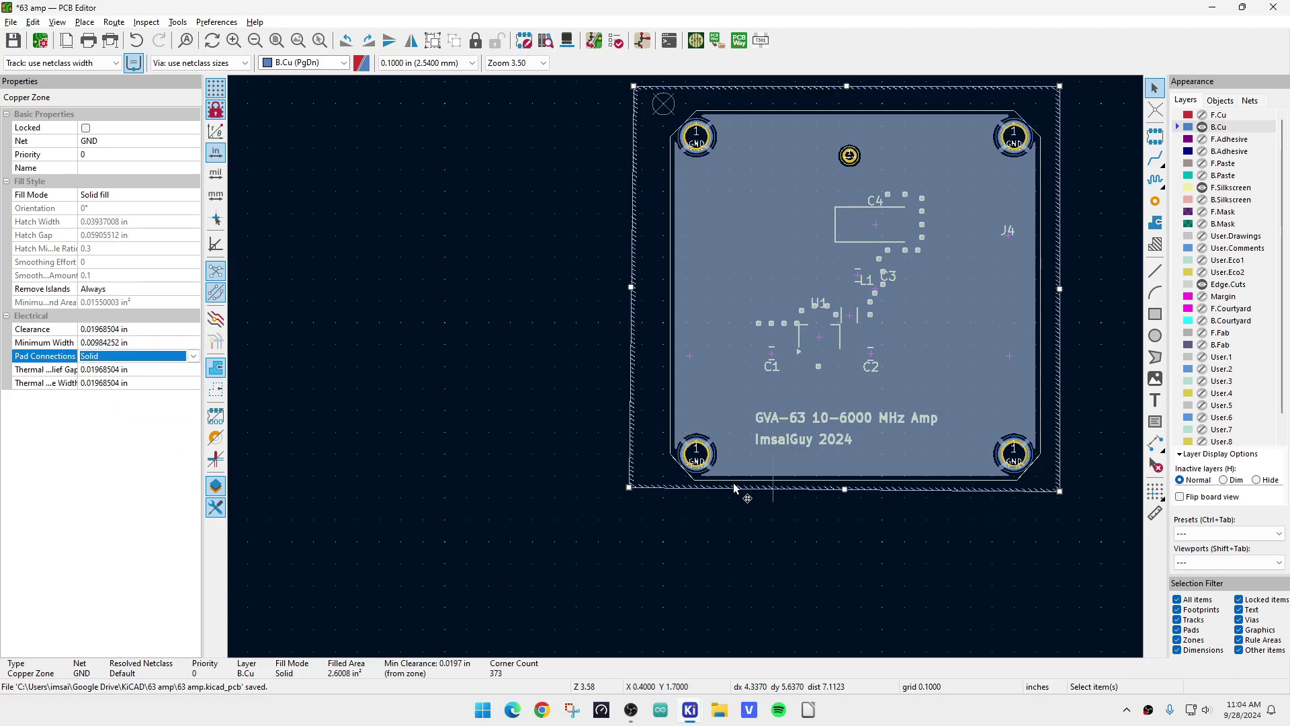
left_click(462, 473)
key("b")
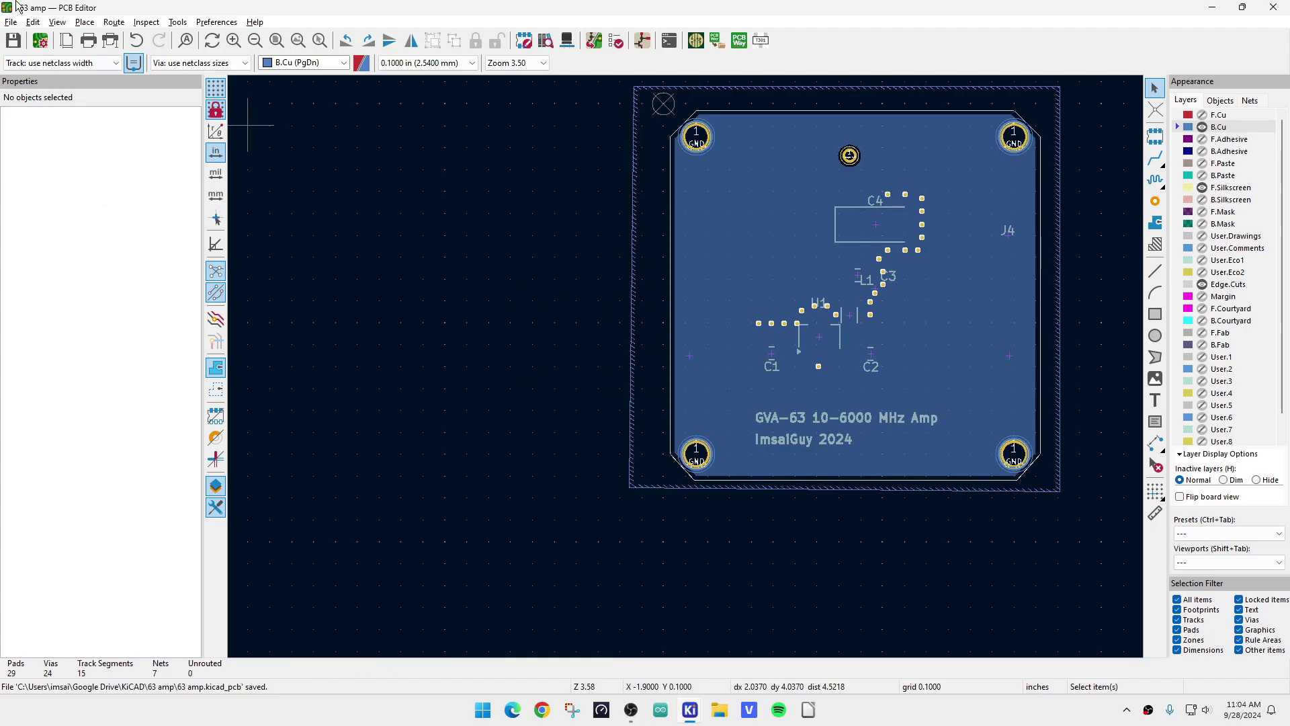
Step: Open the refilled board in the 3D Viewer and rotate from its underside to the component side
left_click(55, 22)
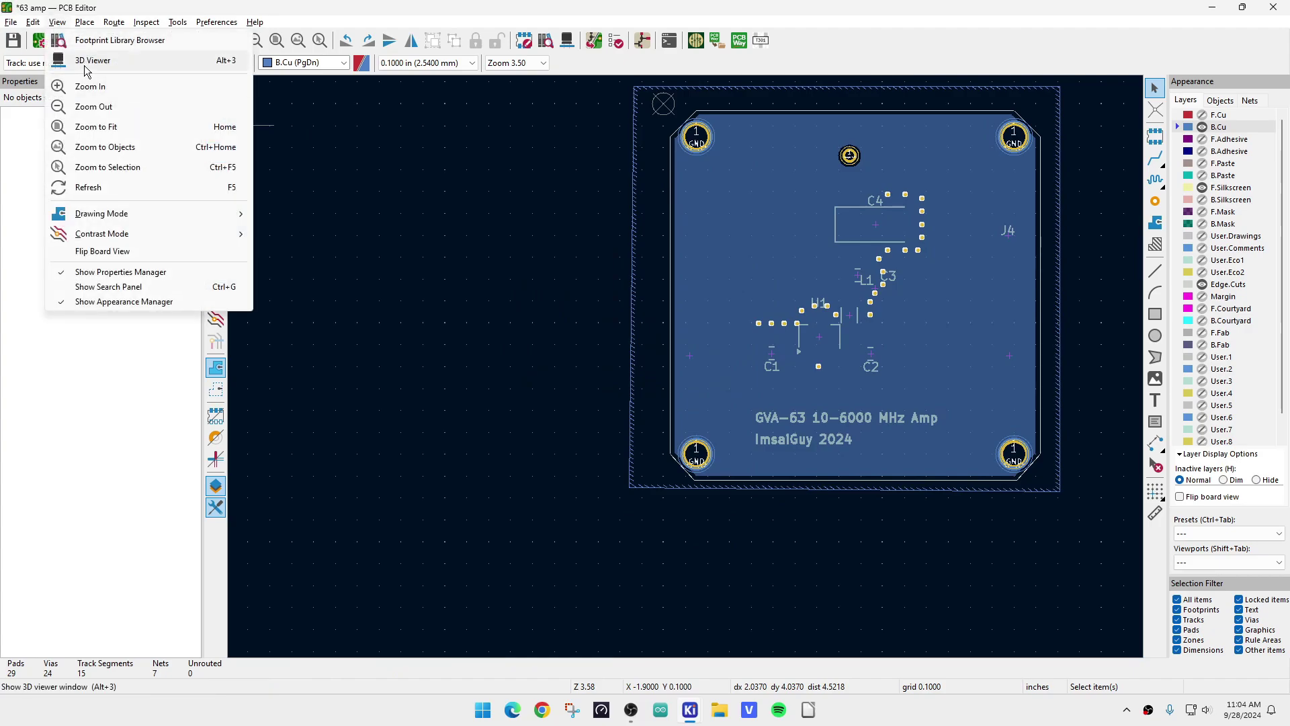
left_click(86, 62)
left_click_drag(490, 416, 804, 322)
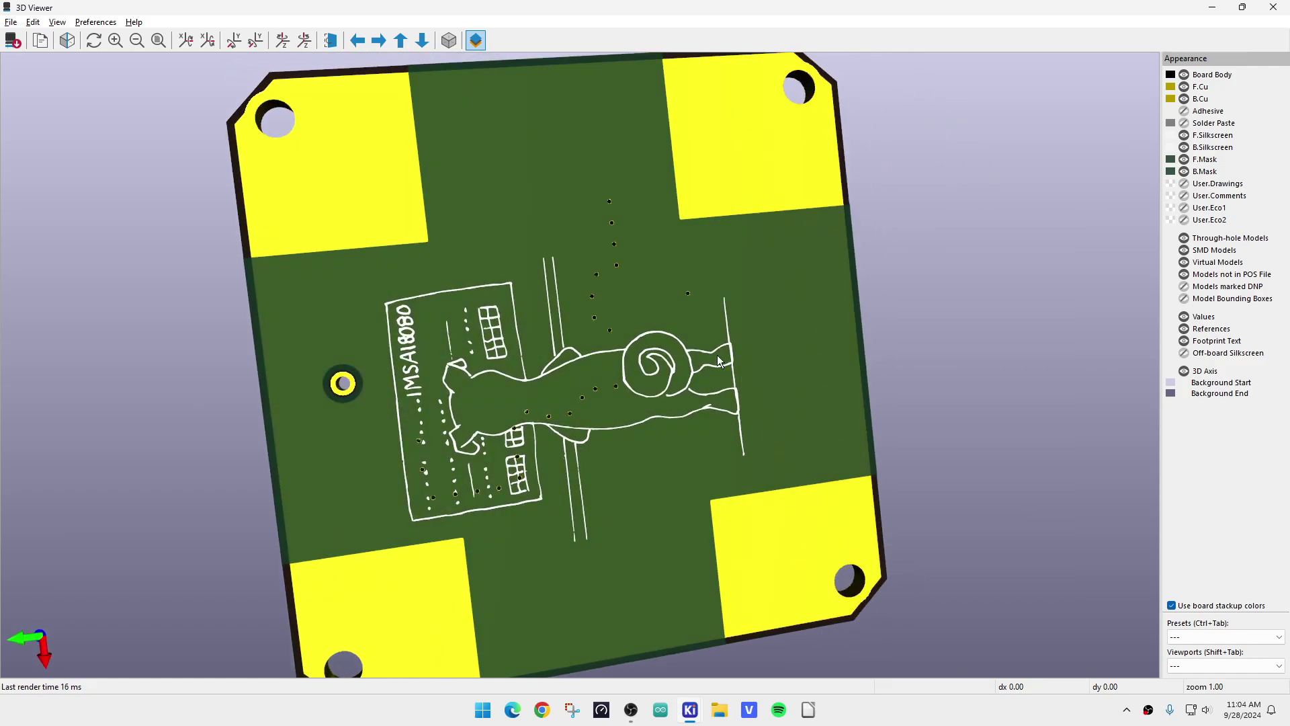
left_click_drag(719, 361, 538, 381)
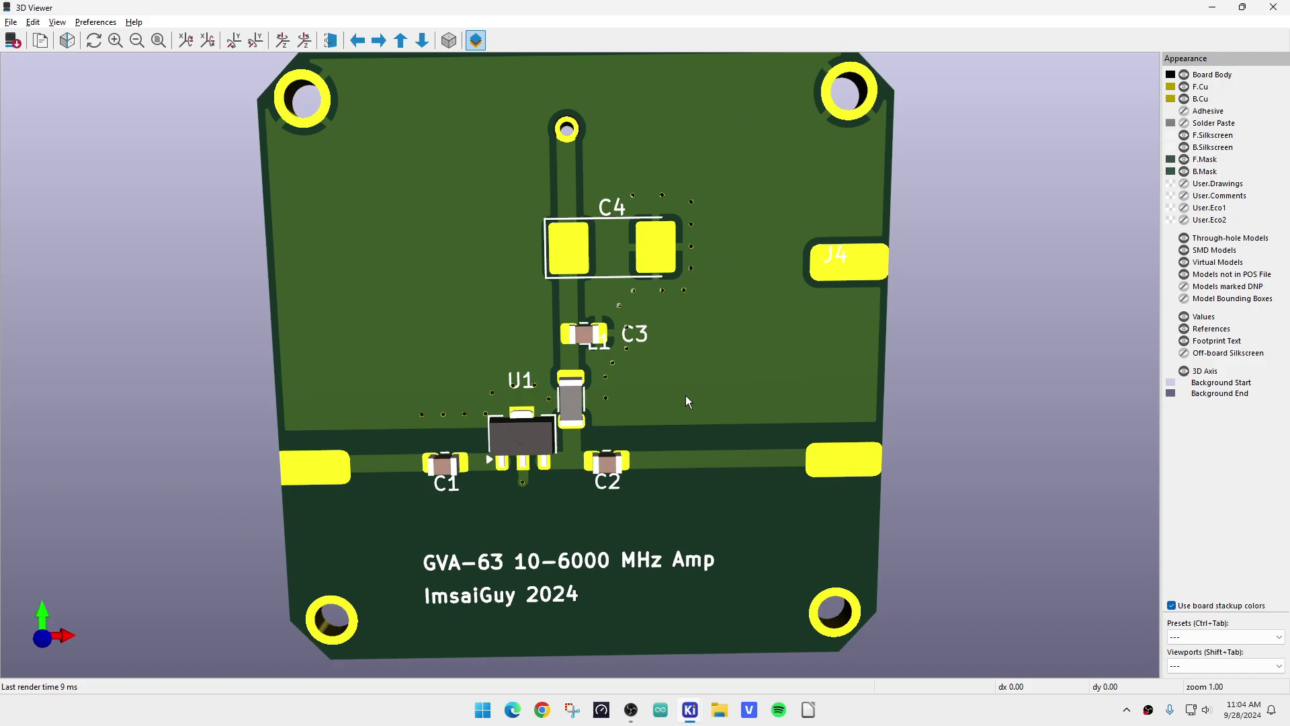
left_click_drag(686, 401, 686, 535)
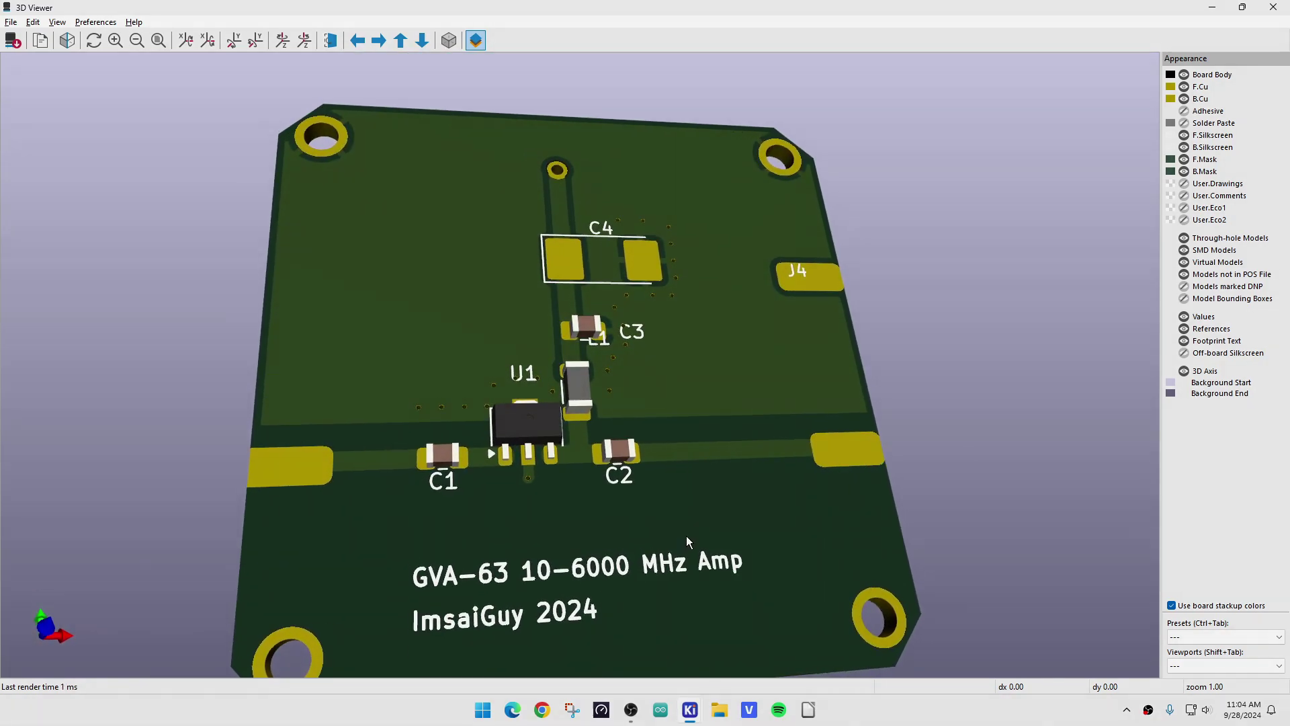